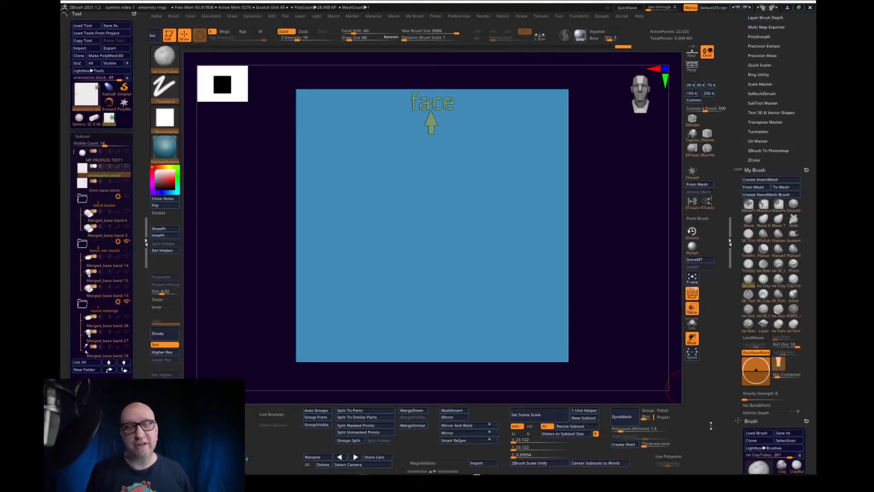
- Examine the orientation block's face marking and its side profile from several angles
left_click_drag(616, 267, 610, 277)
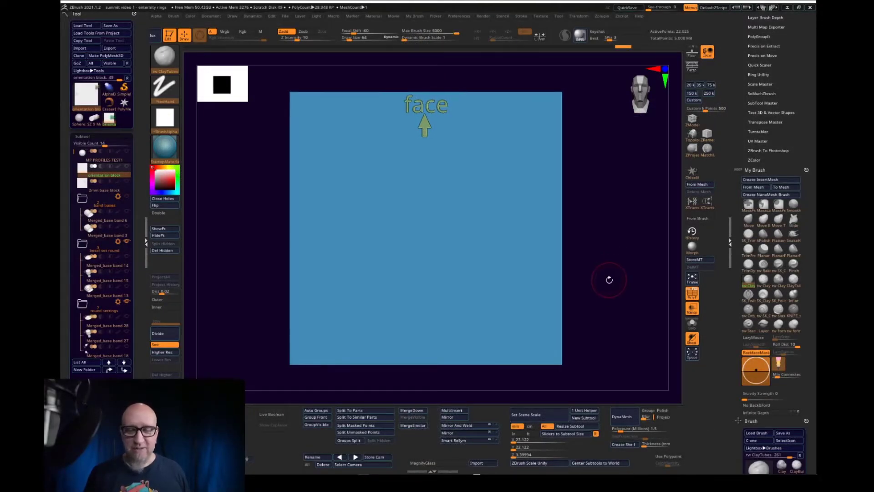
left_click_drag(616, 318, 466, 365)
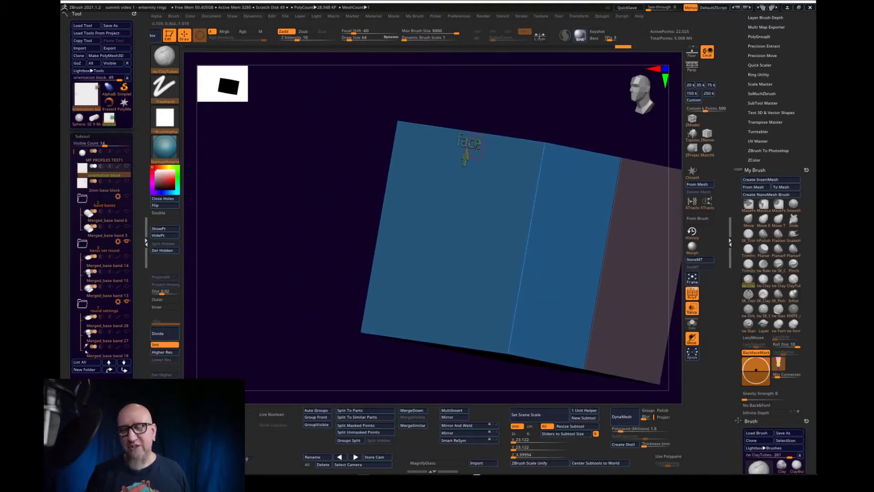
left_click_drag(354, 303, 337, 351, "shift")
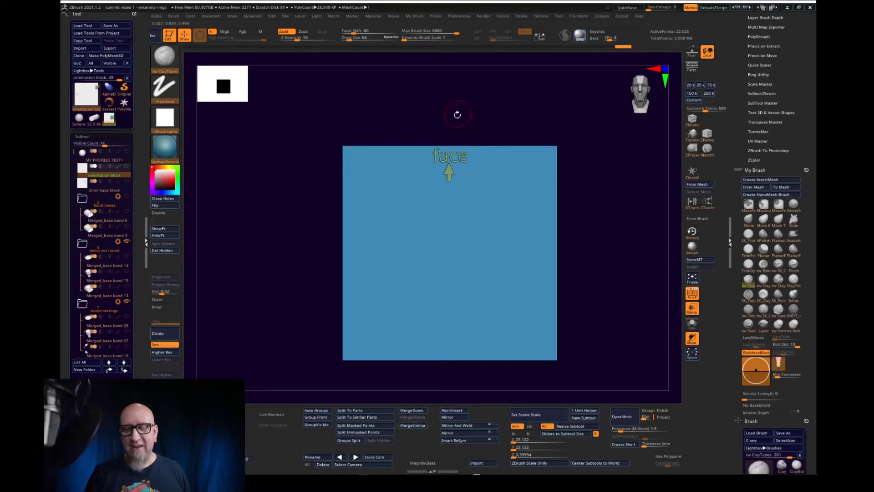
left_click_drag(627, 291, 534, 314)
left_click_drag(397, 337, 278, 322, "alt")
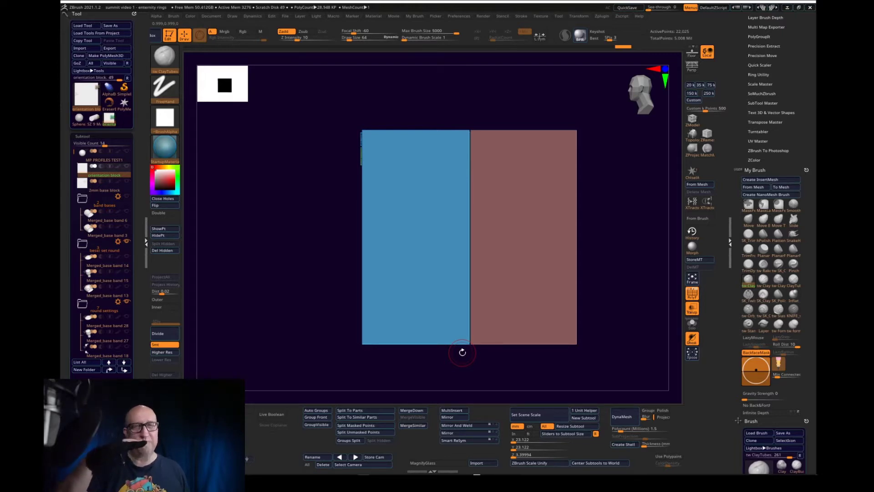
- Switch to the size 9 ring tool, select the PolyMesh3D1 cylinder, and adjust its number of sides
left_click(94, 119)
left_click_drag(523, 314, 558, 308)
left_click(103, 182)
mouse_move(343, 328)
left_mouse_down()
mouse_move(327, 317)
mouse_move(453, 316)
left_mouse_up()
key("w")
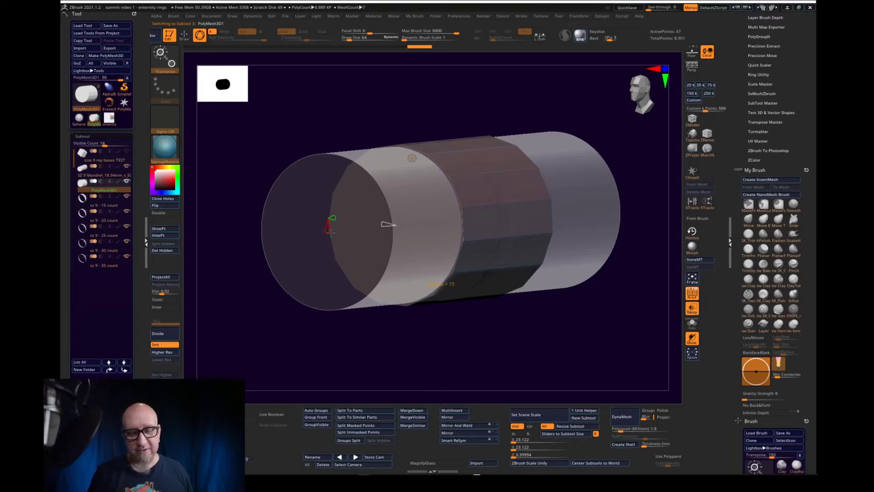
mouse_move(328, 233)
left_mouse_down()
mouse_move(328, 225)
mouse_move(327, 232)
left_mouse_up()
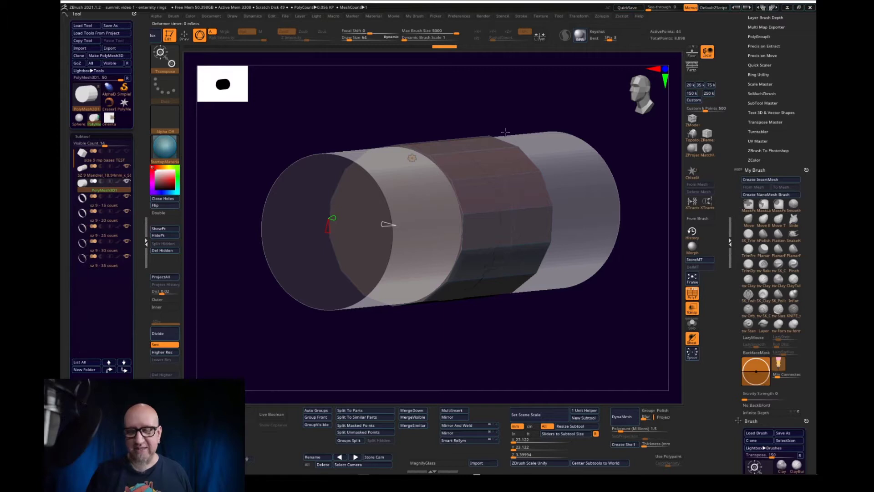
- Examine the size 9 ring bands individually, from the 15 count version through the 35 count version
left_click(110, 203)
left_click(126, 195)
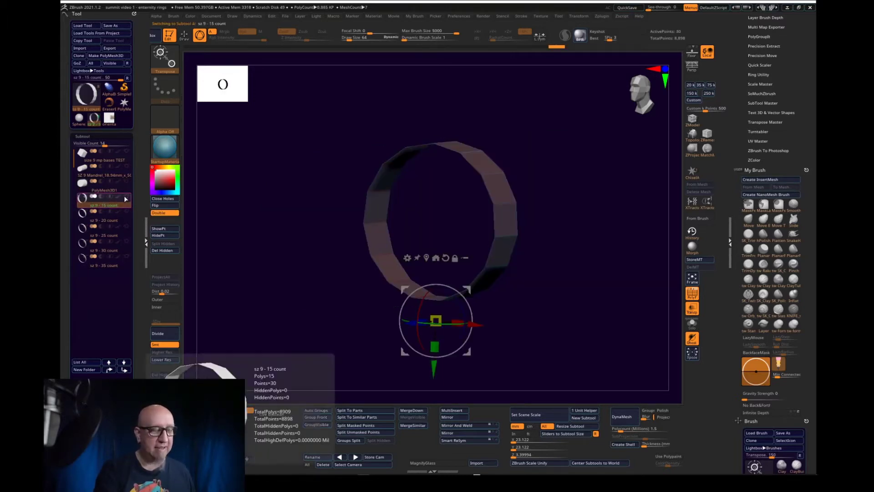
left_click_drag(289, 353, 308, 352)
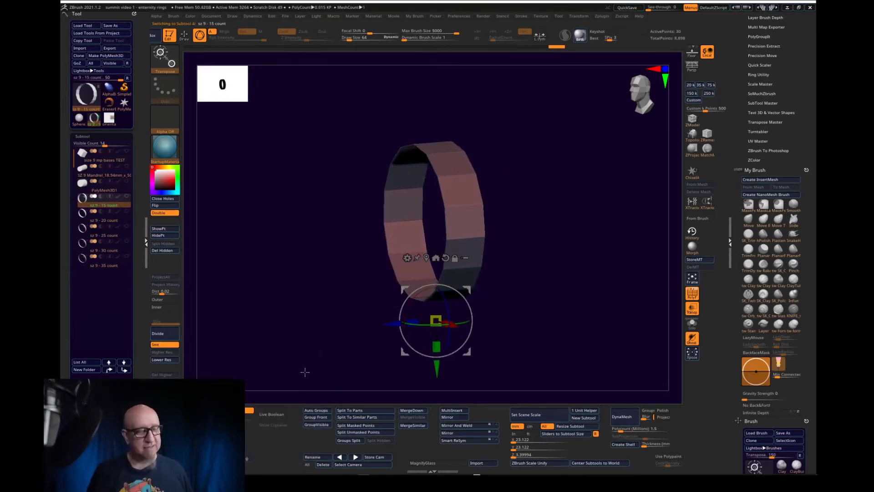
mouse_move(115, 171)
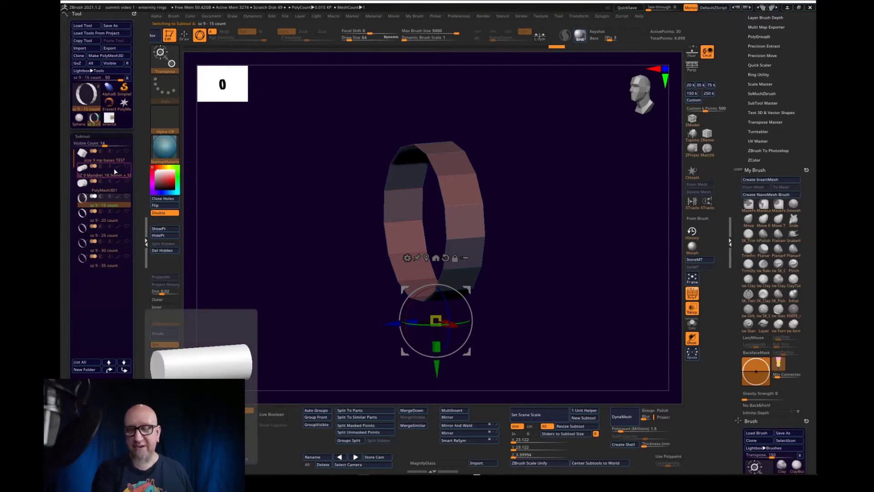
left_click(119, 216)
left_click(120, 236)
left_click(120, 246)
left_click(121, 260)
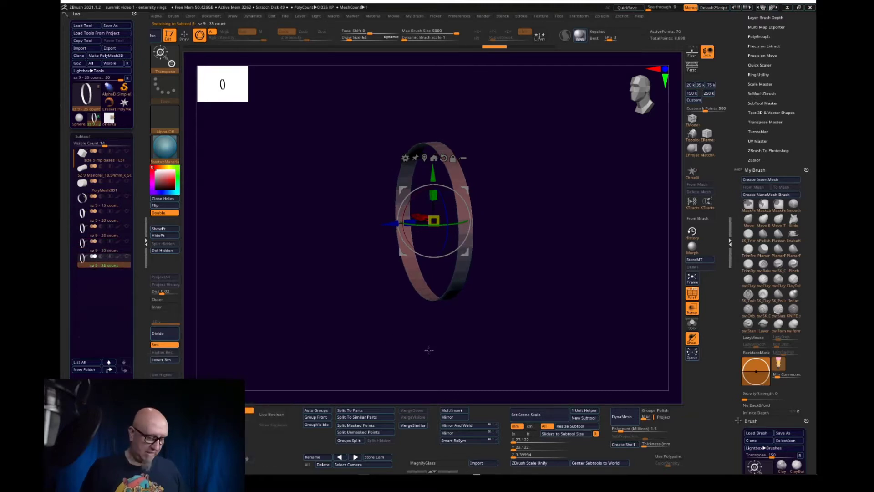
key("q")
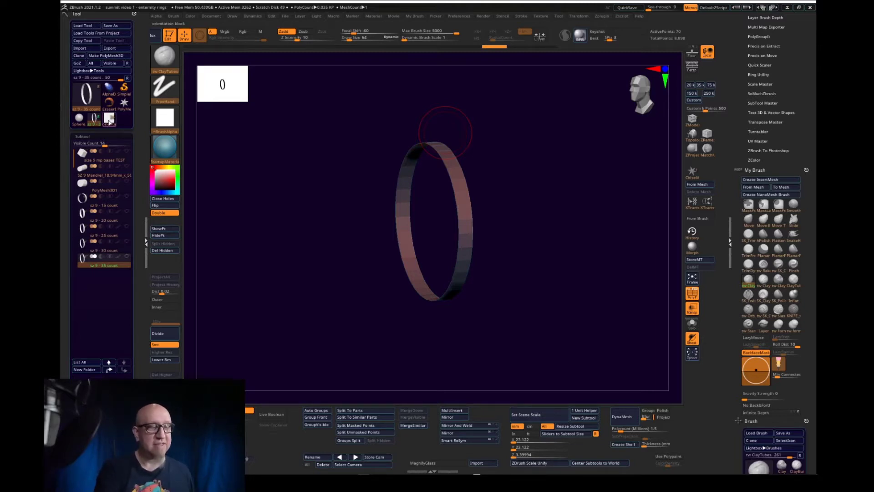
- Switch back to the orientation block tool, select Merged_base band 6 in the band bases folder, and enable double-sided display
left_click(109, 118)
left_click_drag(675, 257, 593, 254, "alt")
left_click_drag(522, 328, 582, 180, "alt")
left_click(105, 220)
left_click_drag(433, 336, 387, 288)
left_click(170, 211)
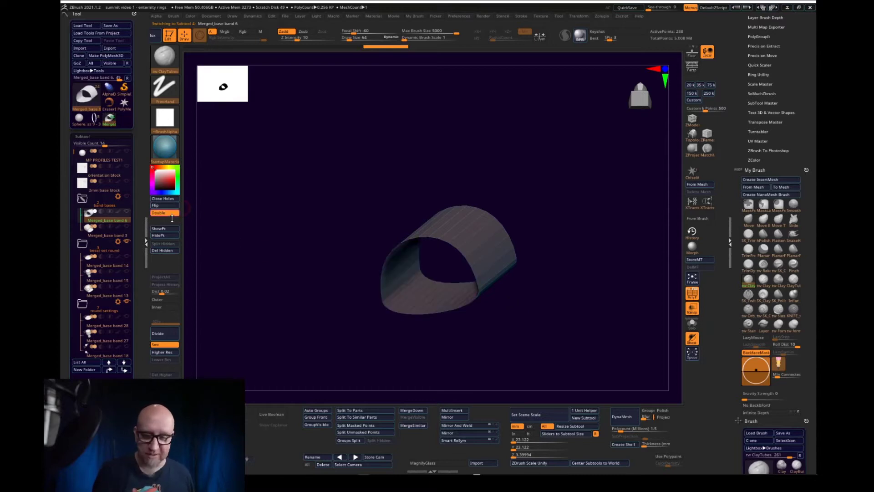
left_click_drag(548, 344, 532, 322)
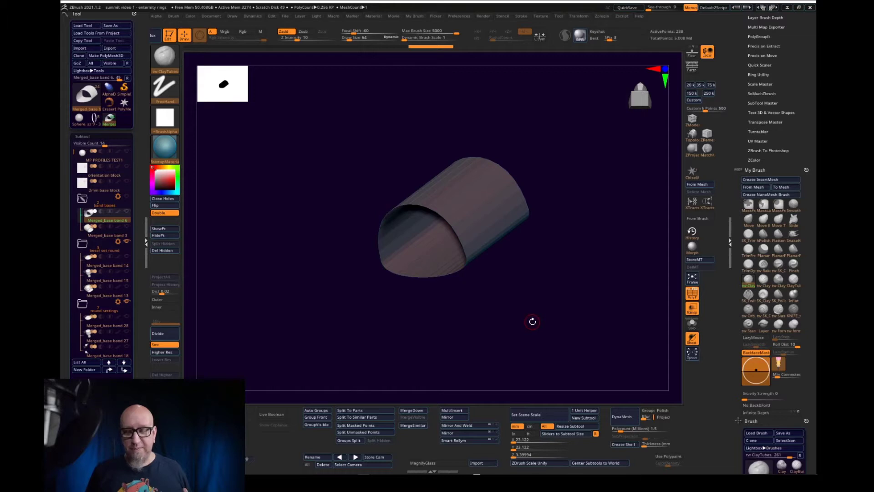
- Step through the remaining band base and the parts of the round bezel set folder, ending on Merged_base band 13
key("Down")
key("Down")
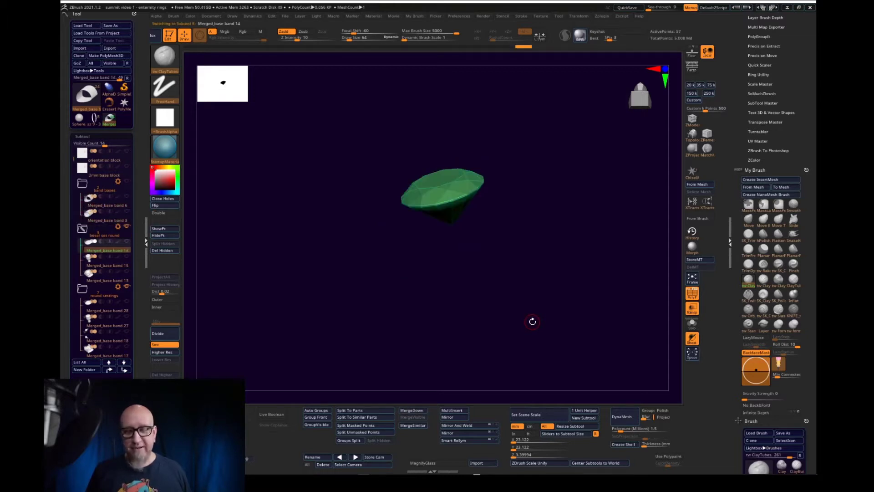
key("Down")
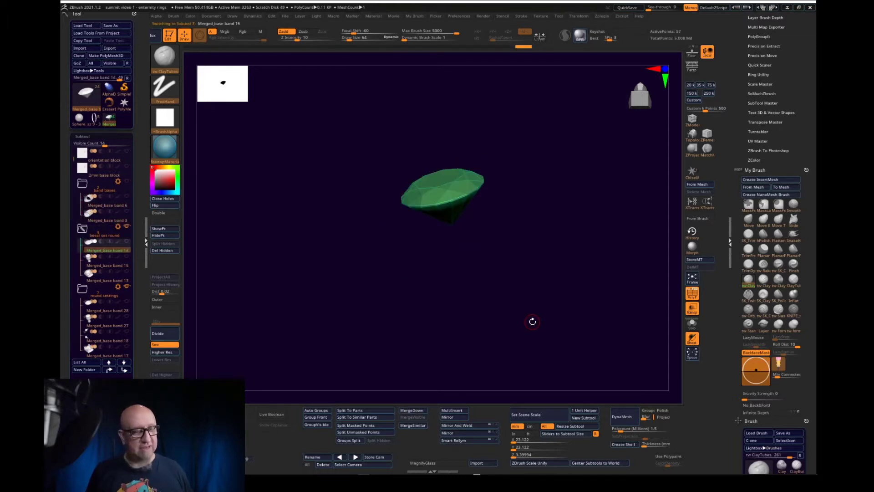
key("Down")
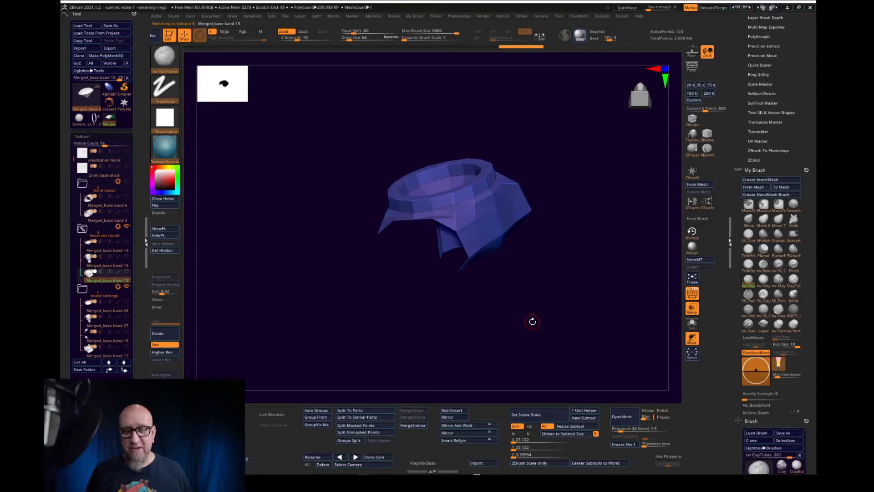
- Step through the gem and prong parts in the round settings folder, ending on Merged_base band 20
key("Down")
key("Down")
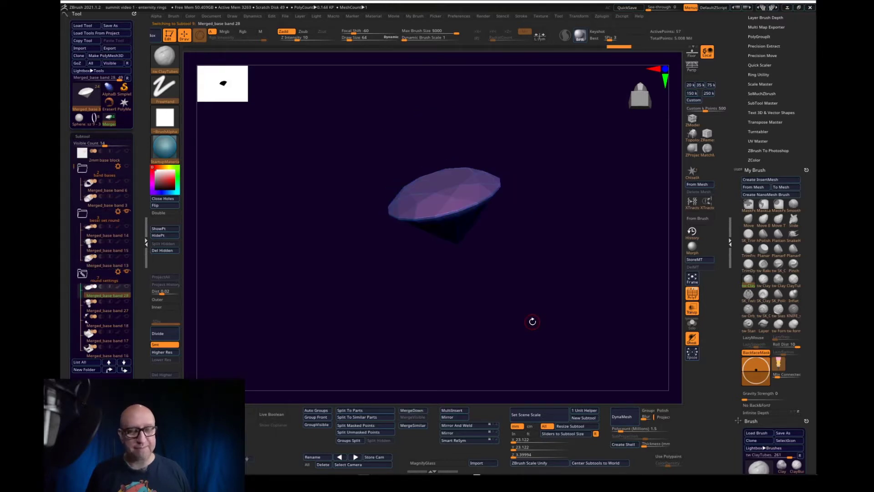
key("Down")
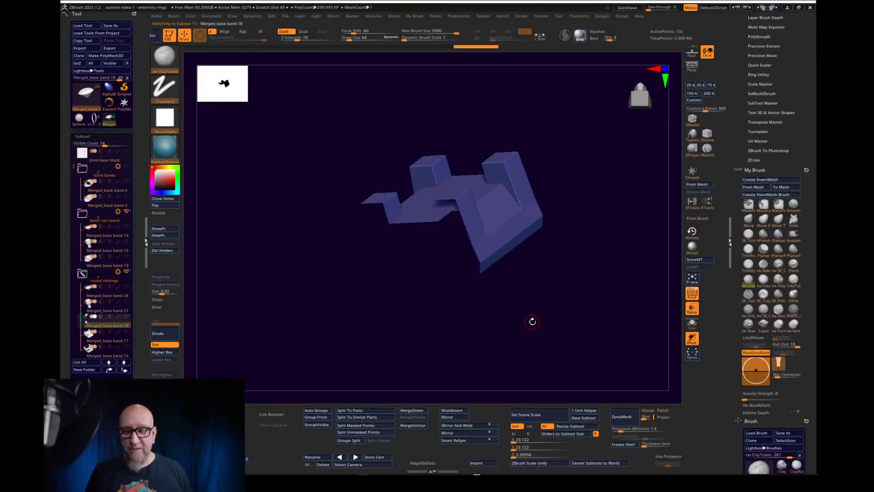
key("Down")
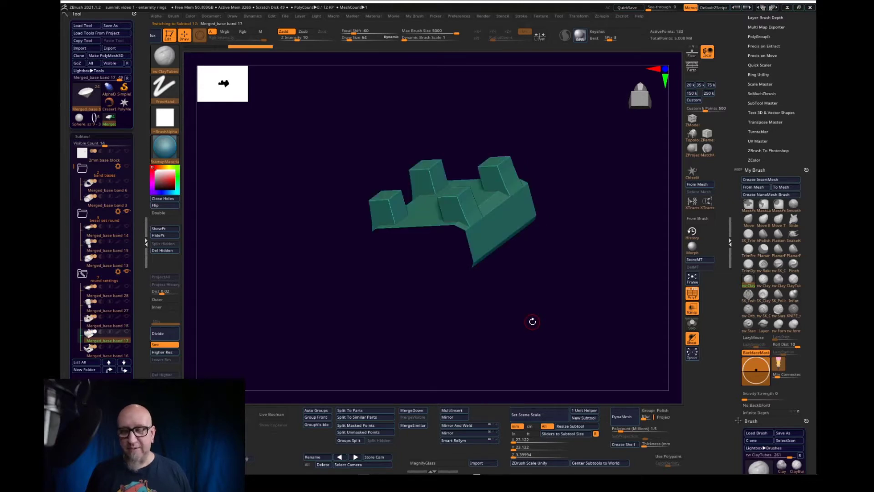
key("Down")
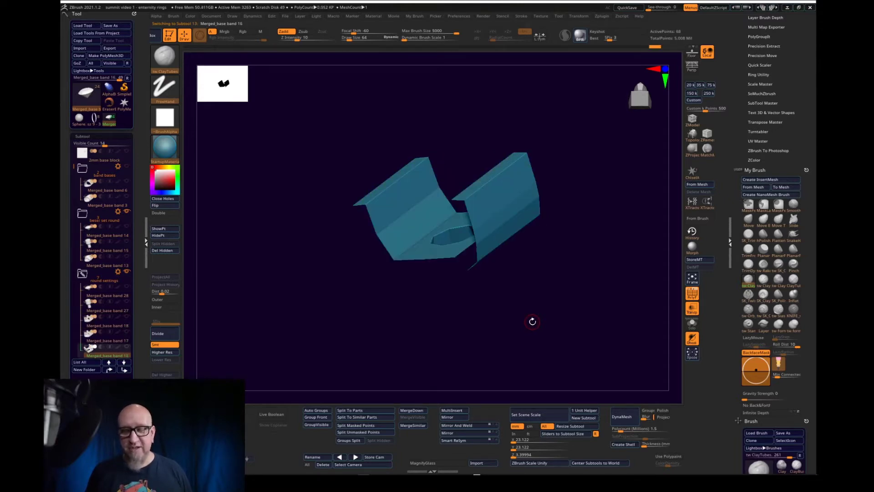
key("Down")
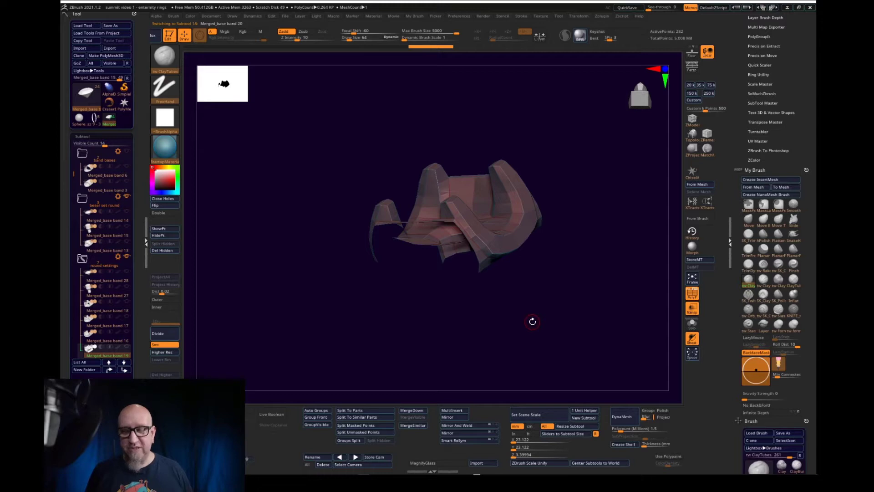
key("Down")
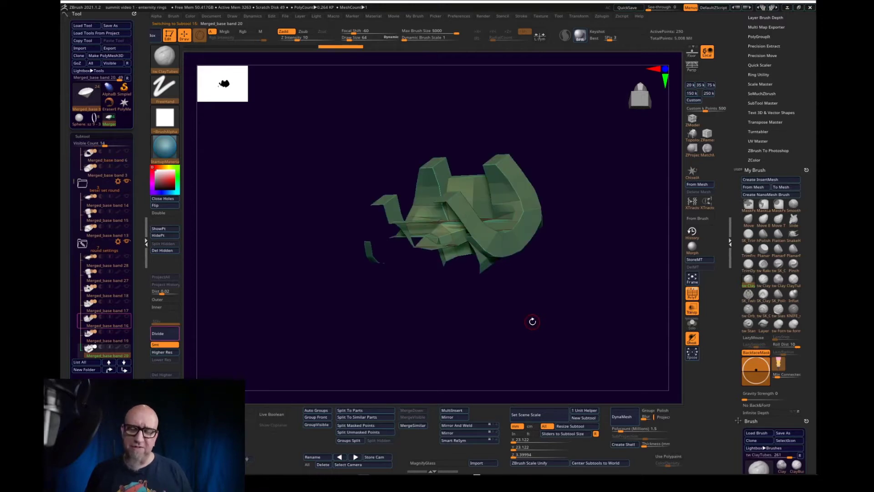
- Inspect each part in the rectangle settings folder from Merged_base band 12 to band 4, viewing the last one from another angle
key("Down")
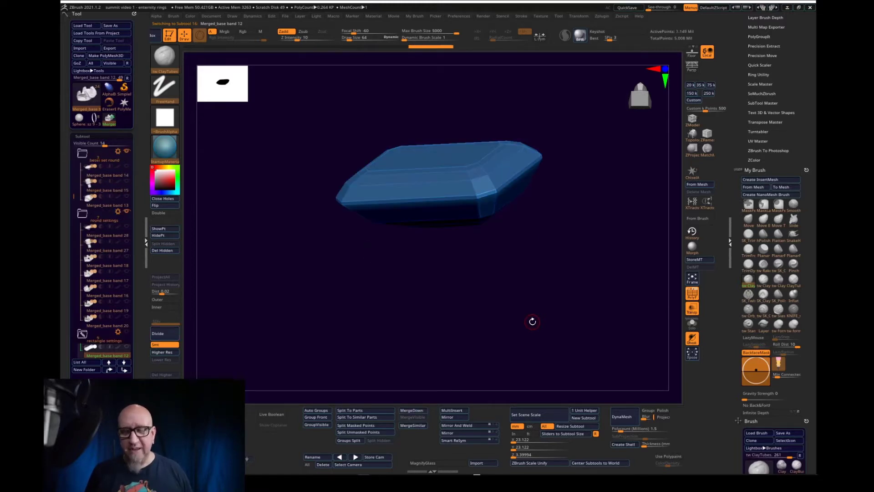
key("Down")
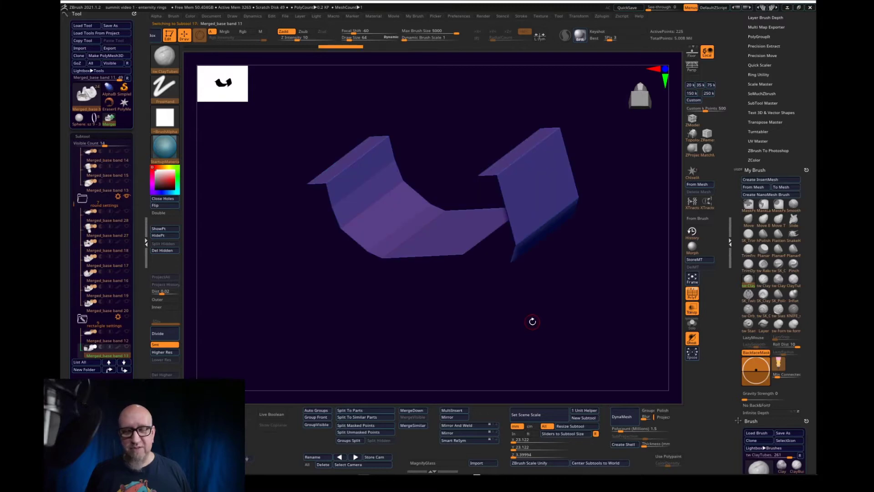
key("Down")
key("Down")
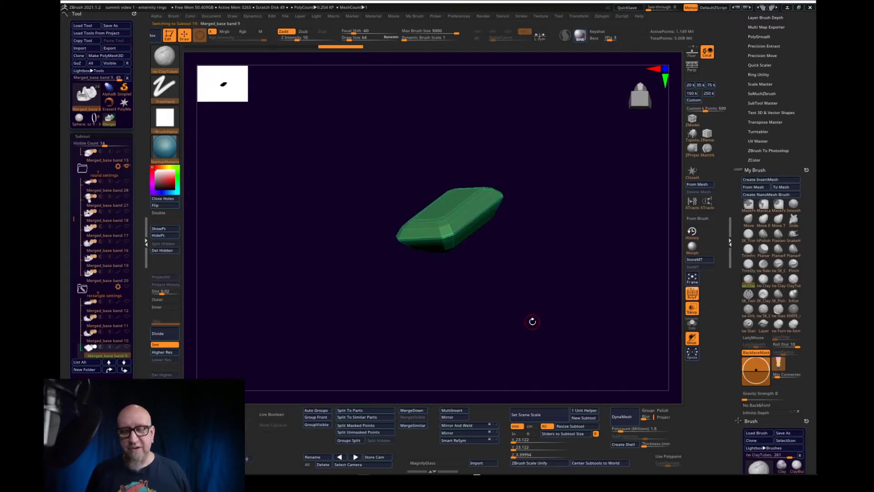
key("Down")
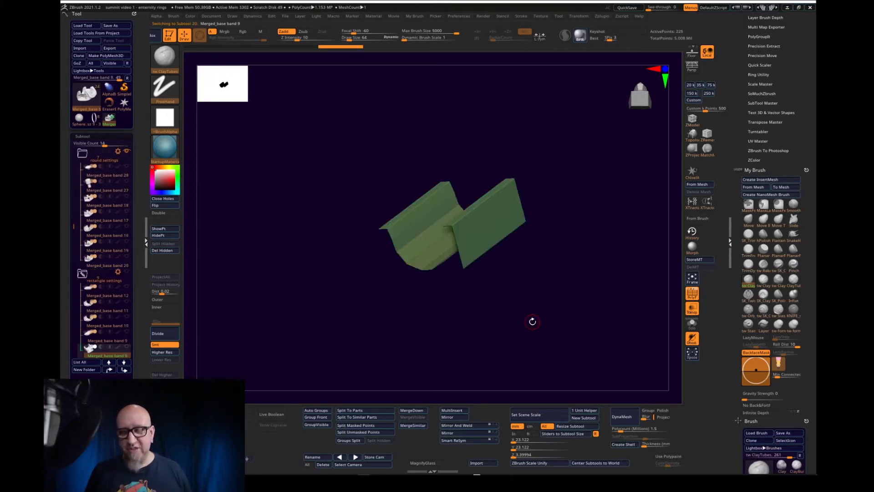
key("Down")
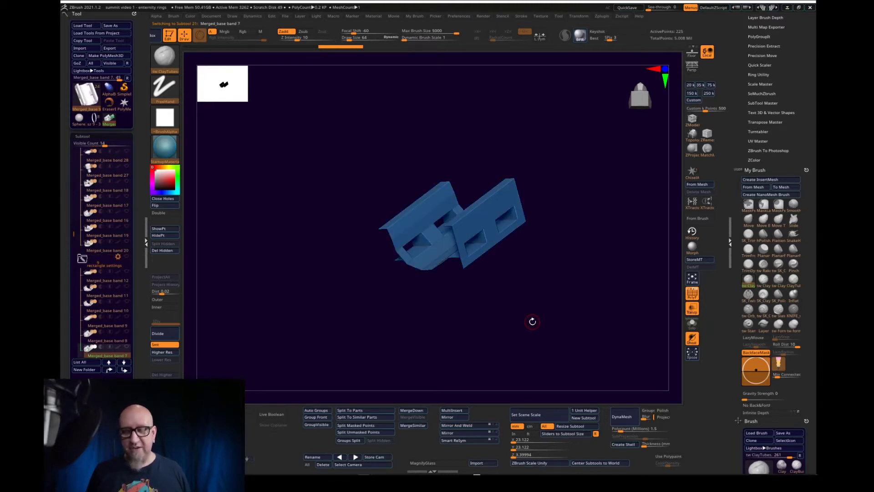
key("Down")
key("Down")
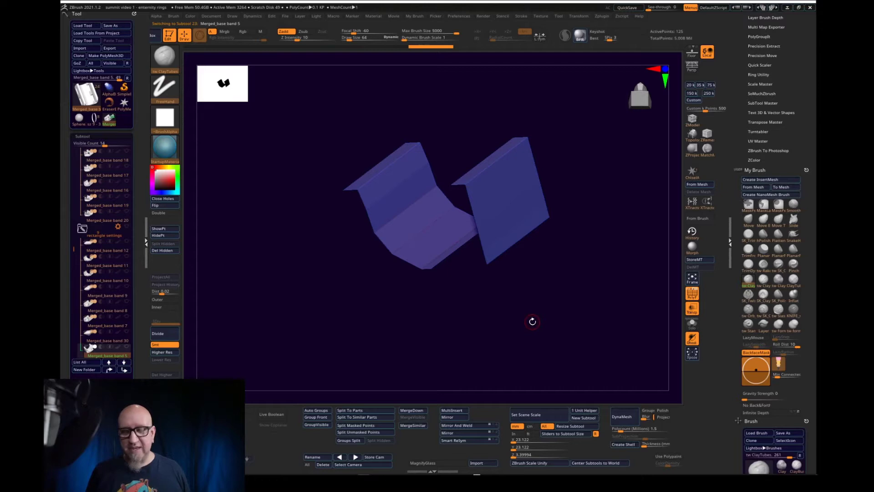
key("Down")
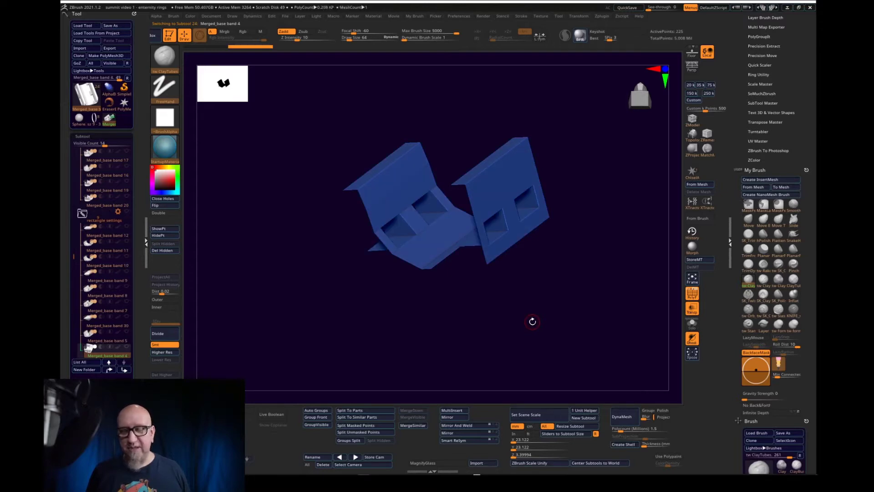
left_click_drag(442, 309, 568, 319)
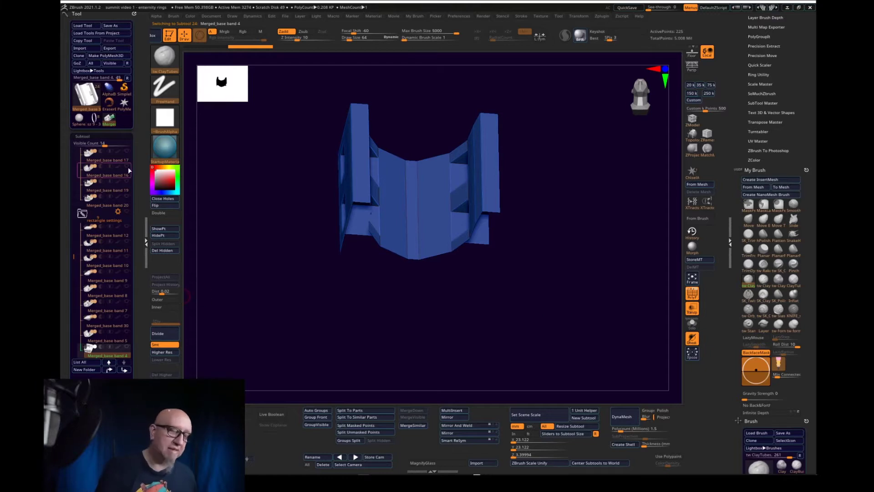
- Select the Merged_base band 13 bezel and make the Merged_base band 14 gem and the 2mm base block visible with it
left_click_drag(74, 251, 76, 195)
scroll(81, 196, "up", 5)
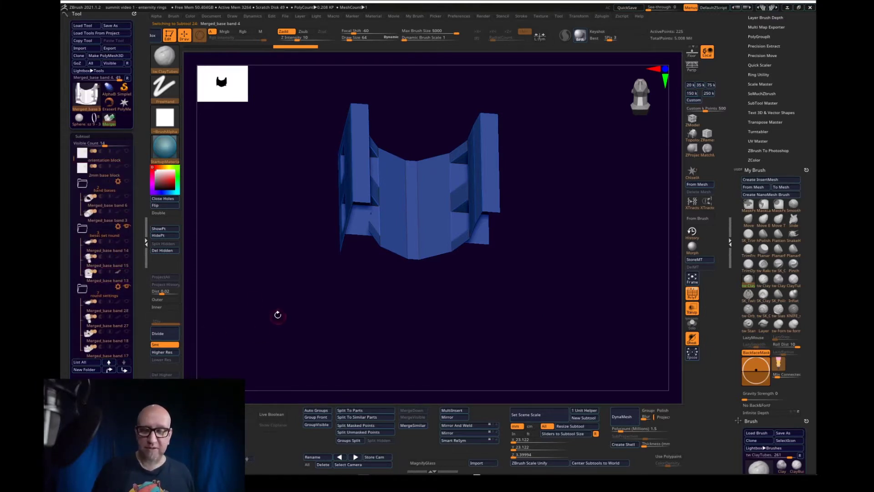
left_click(107, 279)
left_click_drag(360, 310, 333, 301)
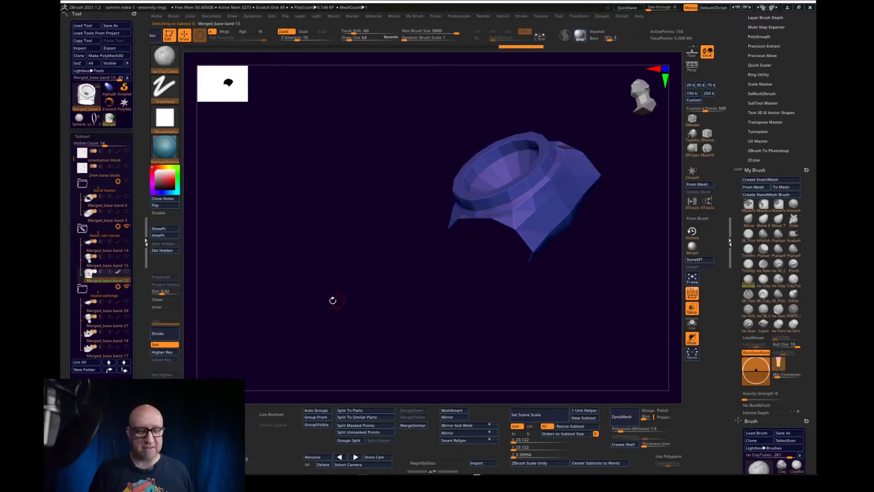
left_click(127, 242)
left_click_drag(276, 315, 419, 286)
left_click(127, 167)
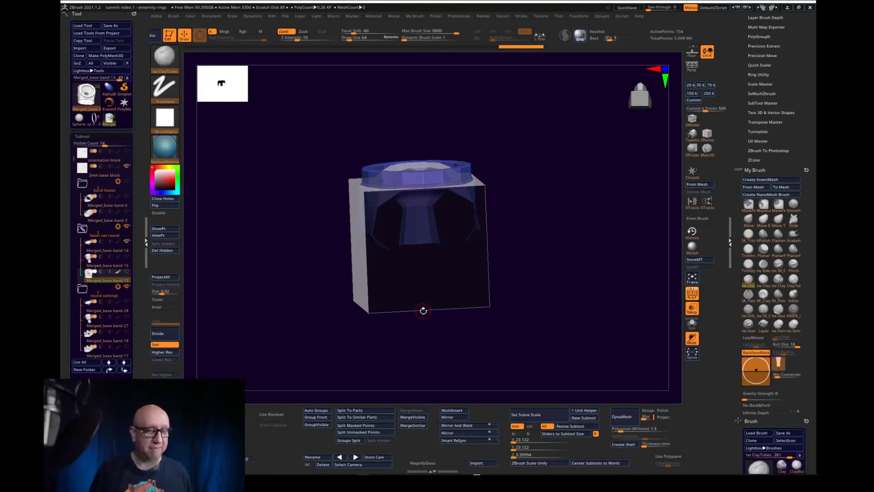
- Merge the visible bezel, gem and base block into a new tool and split the merged mesh into separate part subtools
left_click_drag(422, 310, 412, 319)
left_click(413, 418)
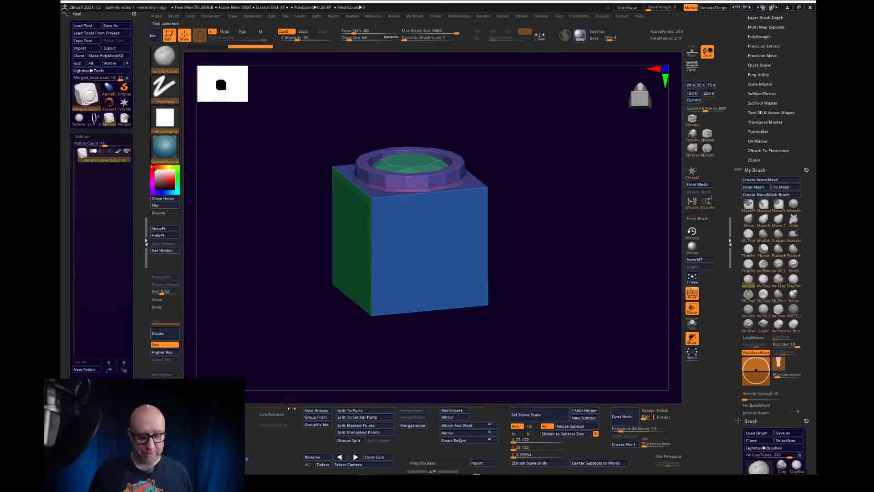
left_click(366, 410)
left_click(349, 428)
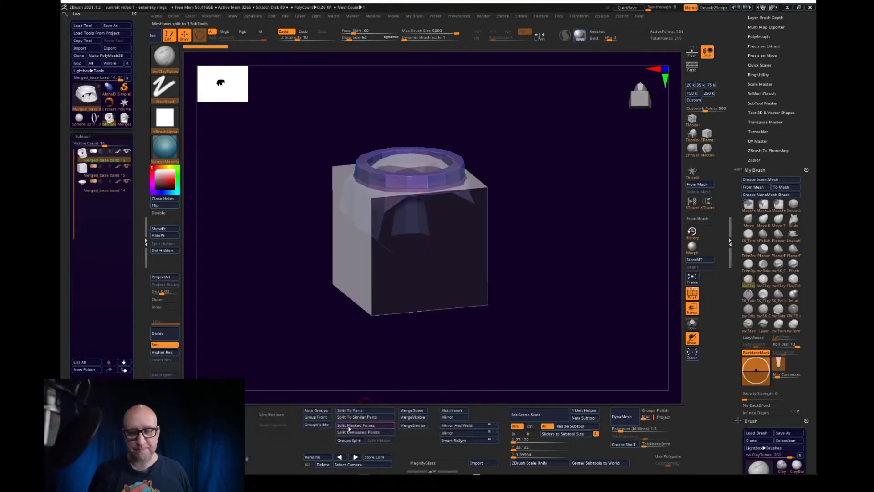
- Hide the base block and gem subtools and subdivide the bezel to level 8
left_click(127, 166)
left_click(127, 181)
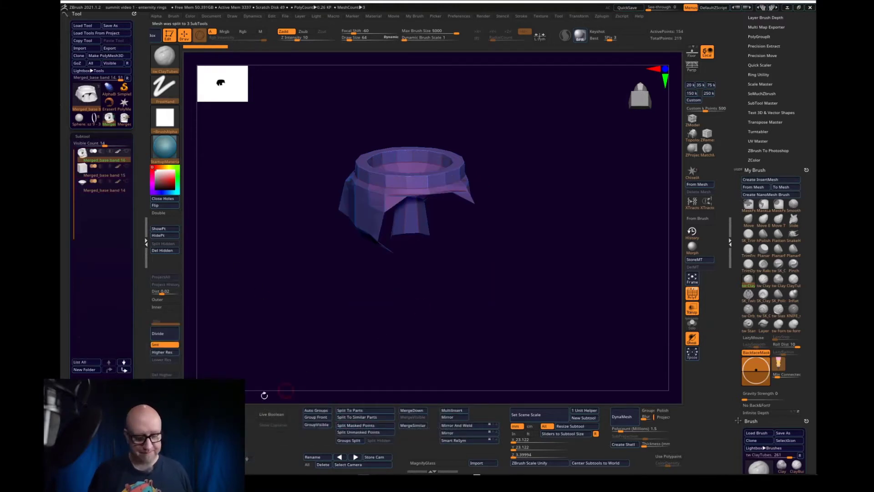
left_click(167, 335)
left_click(167, 335)
left_click(168, 335)
left_click(168, 335)
left_click(166, 337)
left_click(165, 337)
left_click(165, 337)
- Turn off the polyframe display and set radial symmetry around the Z axis with a radial count of 100
left_click_drag(424, 299, 530, 301, "shift")
left_click(692, 294)
mouse_move(584, 350)
left_mouse_down()
mouse_move(581, 282)
mouse_move(566, 276)
mouse_move(575, 330)
mouse_move(564, 353)
mouse_move(599, 350)
left_mouse_up()
left_click_drag(599, 351, 552, 382, "alt")
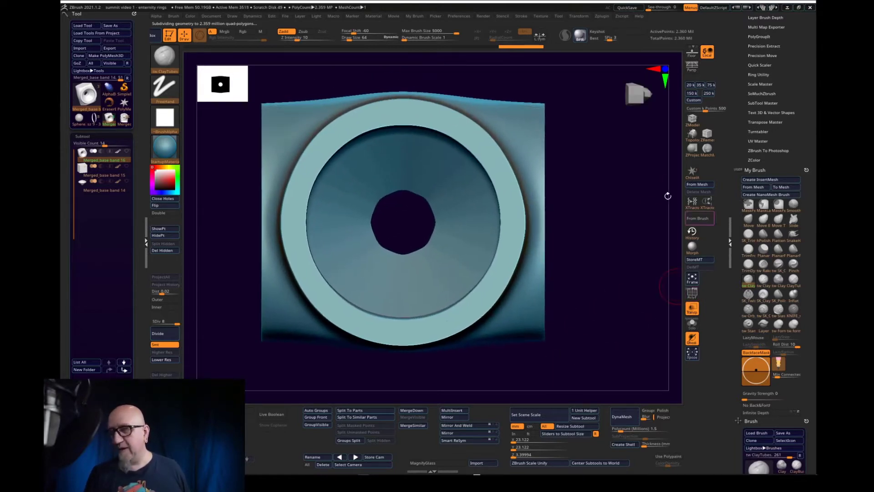
key("x")
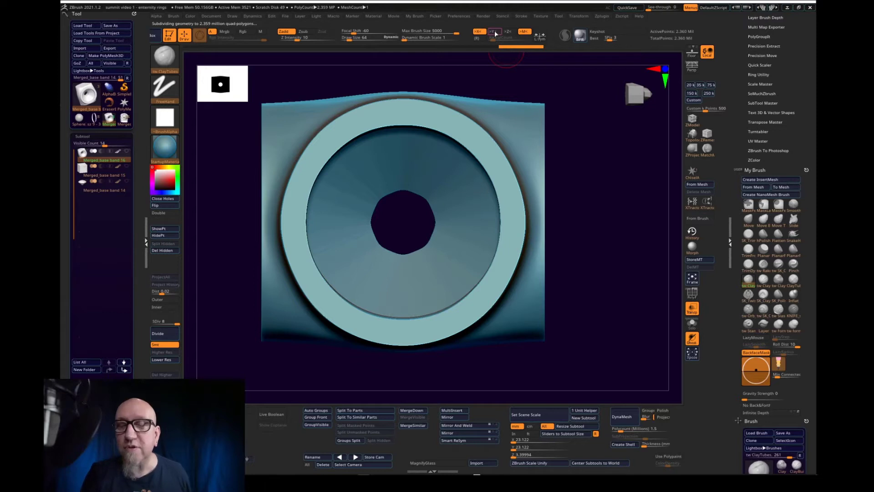
left_click(508, 31)
left_click(478, 31)
left_click(477, 38)
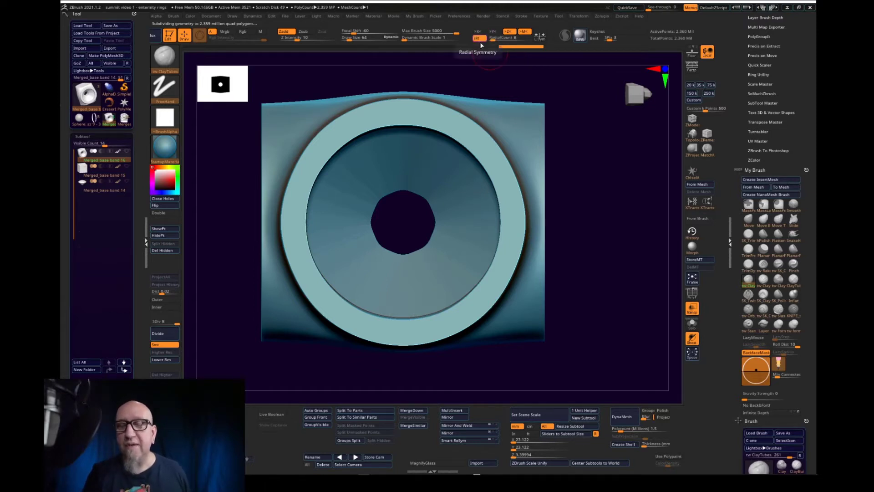
left_click_drag(497, 39, 532, 39)
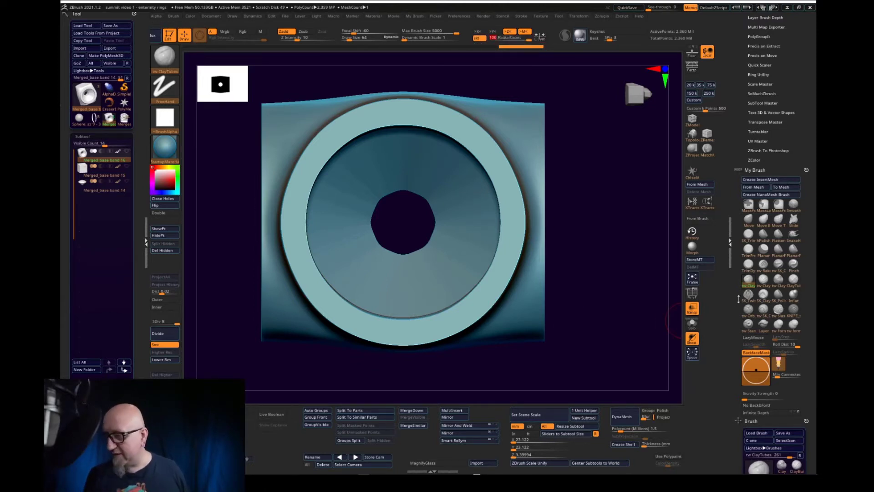
- Bevel the outer edge of the bezel rim with the TrimDynamic brush at draw size 48, undoing the last surplus stroke
left_click(749, 264)
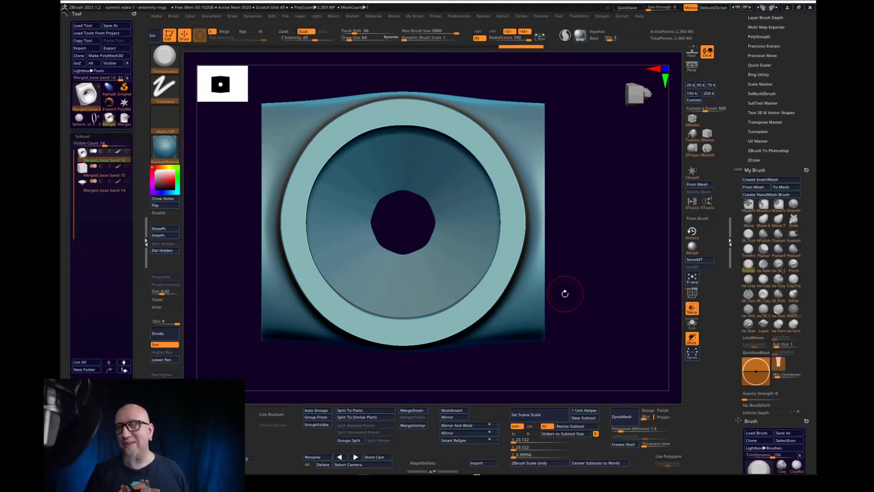
mouse_move(565, 294)
left_mouse_down()
mouse_move(580, 234)
mouse_move(603, 253)
mouse_move(583, 201)
mouse_move(590, 203)
left_mouse_up()
right_click(583, 201)
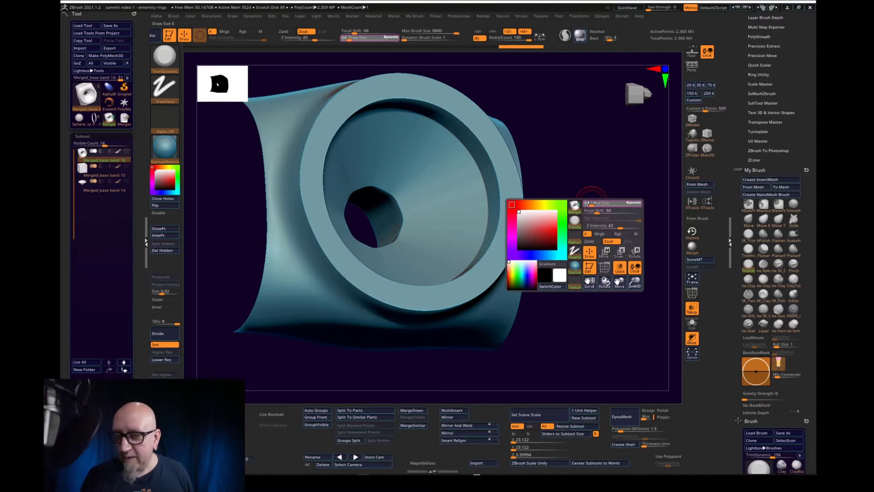
left_click_drag(499, 220, 492, 245)
left_click_drag(603, 189, 523, 210)
left_click(519, 224)
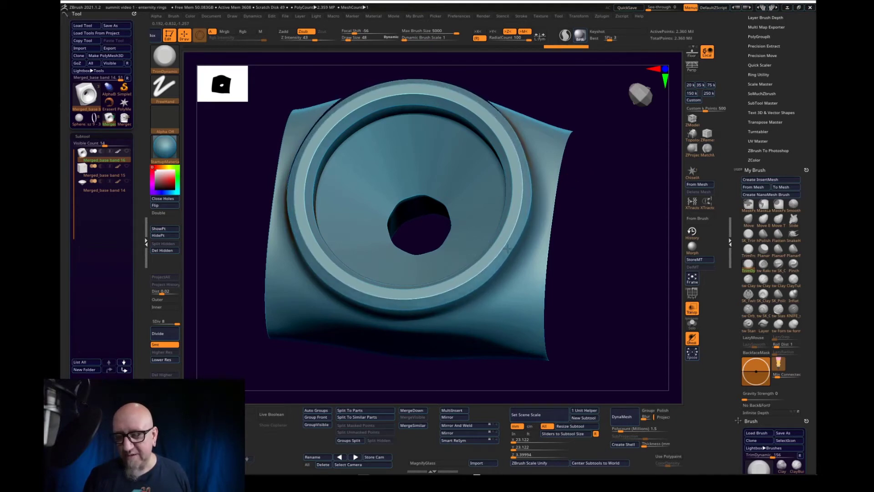
key("ctrl+z")
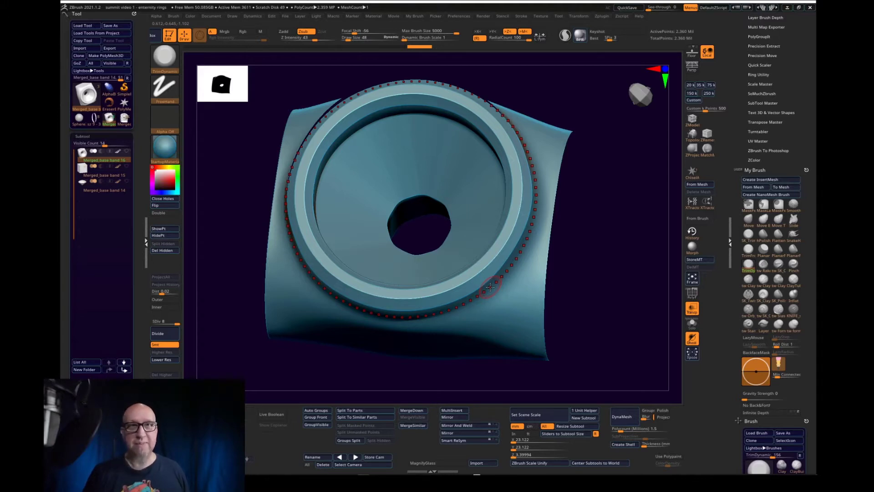
- Build up a textured raised border around the beveled outer rim with the ClayTubes brush
left_click_drag(560, 285, 628, 285)
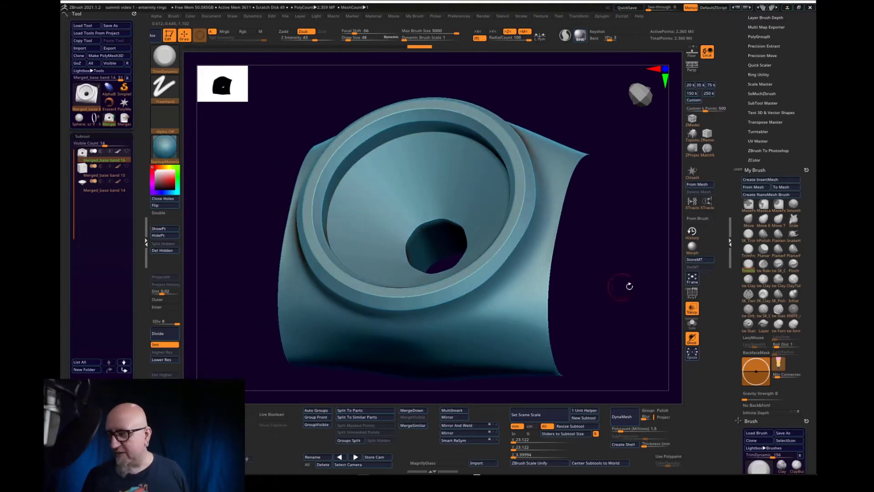
left_click(748, 294)
left_click(749, 279)
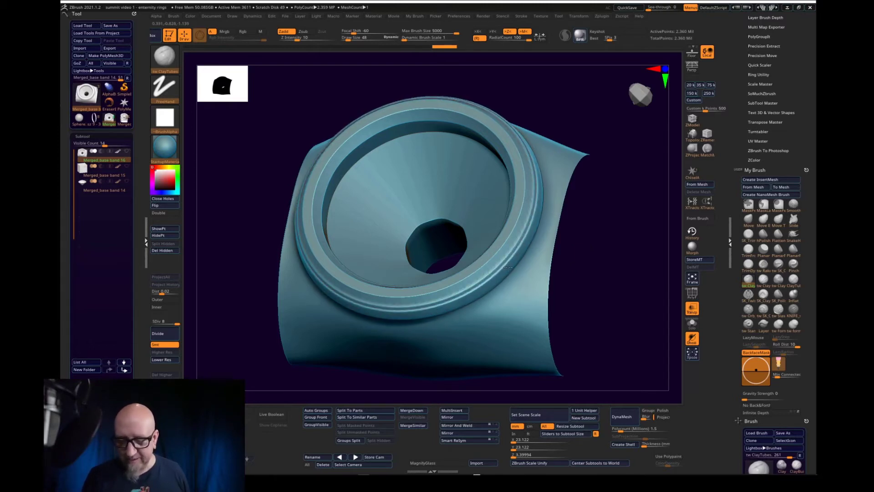
key("ctrl+shift+z")
key("ctrl+shift+z")
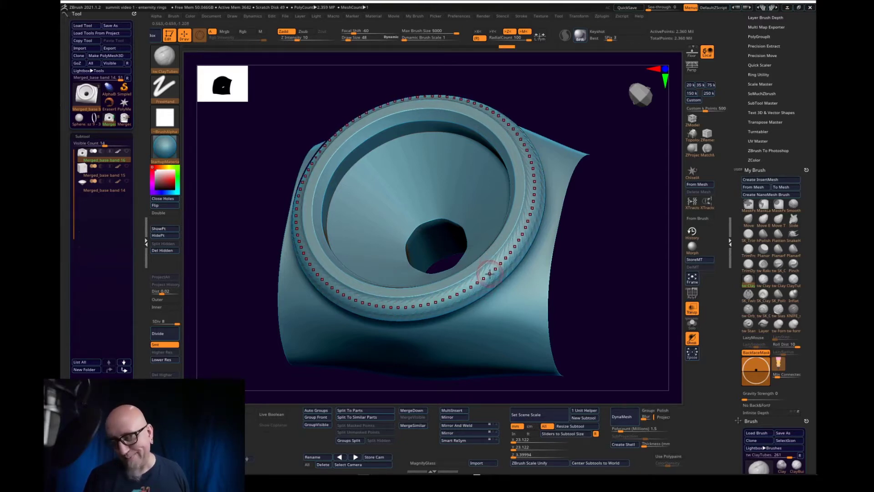
mouse_move(489, 264)
left_mouse_down()
mouse_move(484, 286)
mouse_move(497, 273)
left_mouse_up()
key("shift")
- Replace radial symmetry with X and Y mirroring and sculpt a raised V-shaped band below the rim on the bezel's side
mouse_move(608, 279)
left_mouse_down()
mouse_move(594, 277)
mouse_move(614, 176)
mouse_move(602, 195)
mouse_move(608, 181)
left_mouse_up()
left_click(493, 33)
left_click(478, 38)
left_click(508, 31)
left_click_drag(581, 146, 539, 165)
mouse_move(592, 201)
left_mouse_down()
mouse_move(599, 201)
mouse_move(515, 214)
mouse_move(570, 180)
left_mouse_up()
mouse_move(497, 189)
left_mouse_down()
mouse_move(478, 195)
mouse_move(437, 259)
left_mouse_up()
left_click_drag(480, 201, 422, 278)
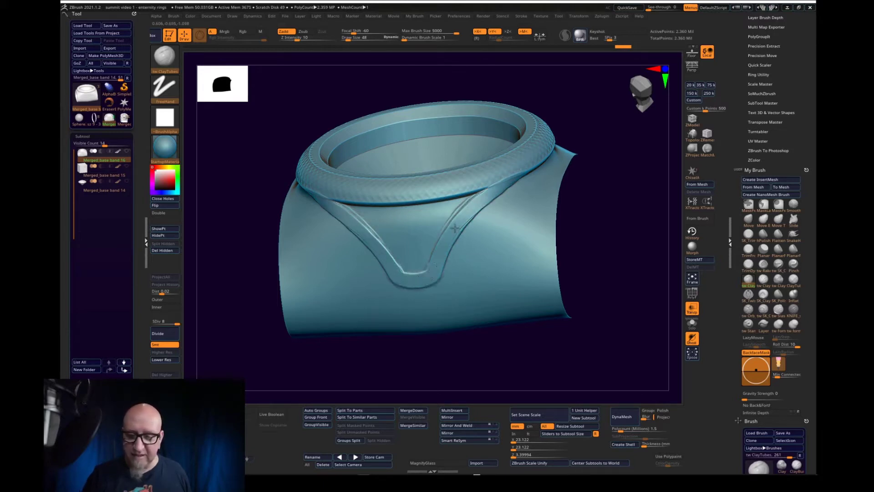
- Extend the V-shaped band's arms along the rim, smooth the band and sculpt its ridge again
left_click_drag(607, 150, 507, 179)
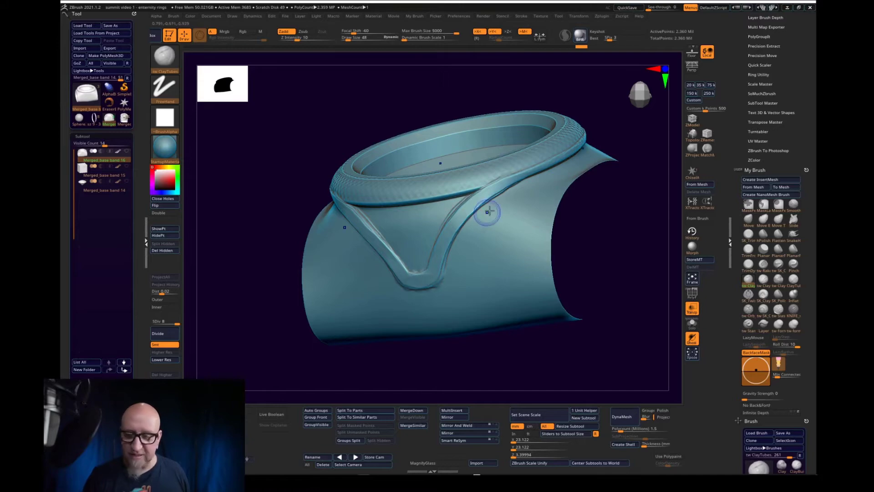
mouse_move(597, 268)
left_mouse_down()
mouse_move(586, 340)
mouse_move(613, 219)
mouse_move(542, 325)
left_mouse_up()
mouse_move(383, 164)
left_mouse_down()
mouse_move(341, 265)
mouse_move(391, 145)
left_mouse_up()
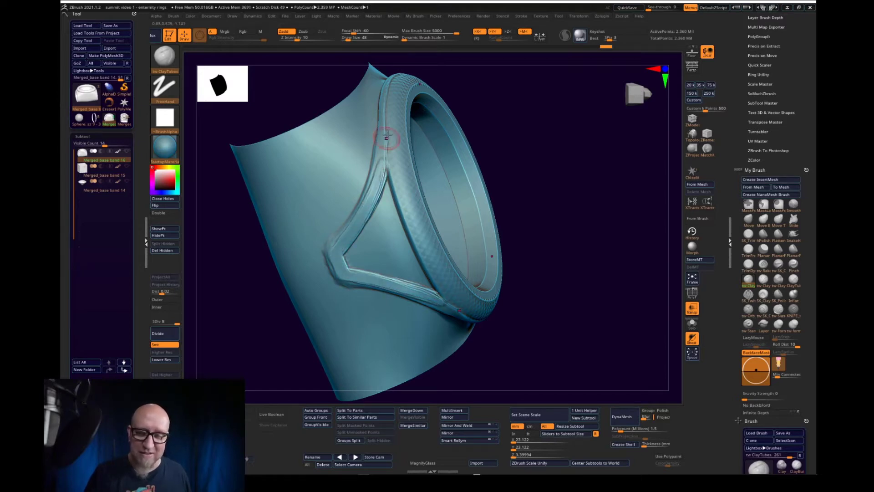
left_click_drag(402, 221, 420, 263)
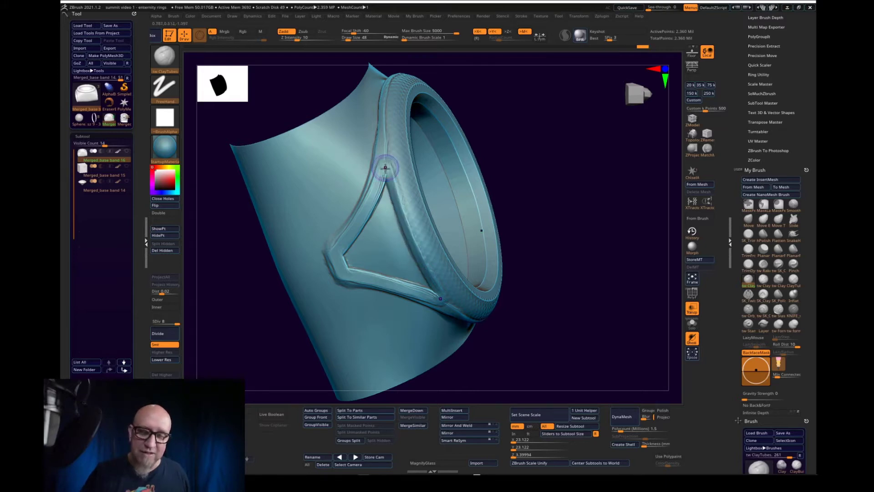
left_click_drag(386, 169, 338, 248, "shift")
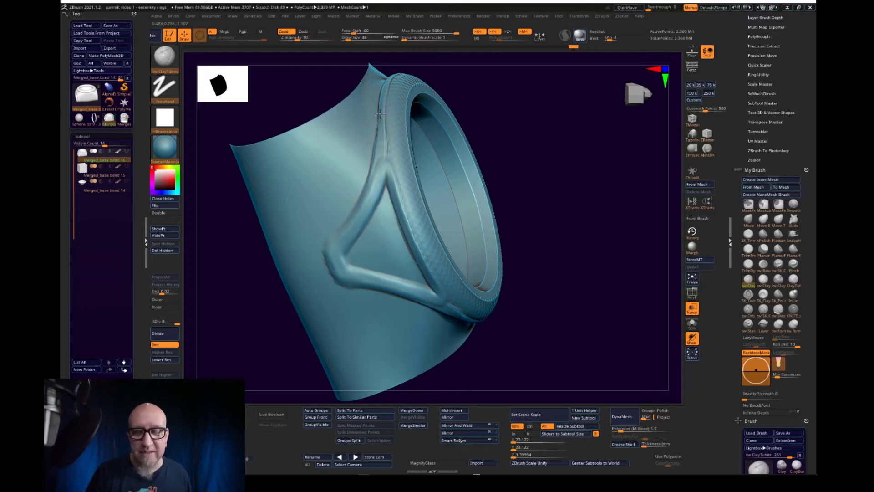
left_click_drag(369, 195, 334, 252)
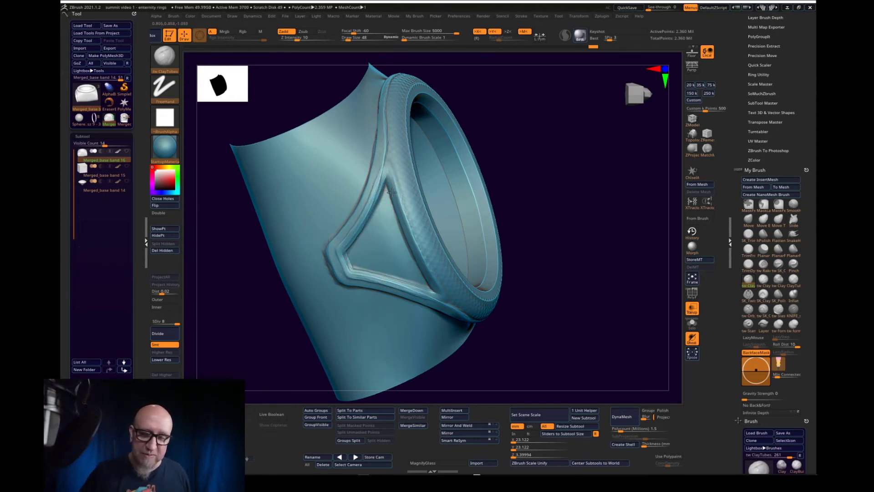
- Sculpt curved strands crossing the V-shaped band and running towards the base corners, blending them where they meet inside the V
left_click_drag(580, 261, 456, 345)
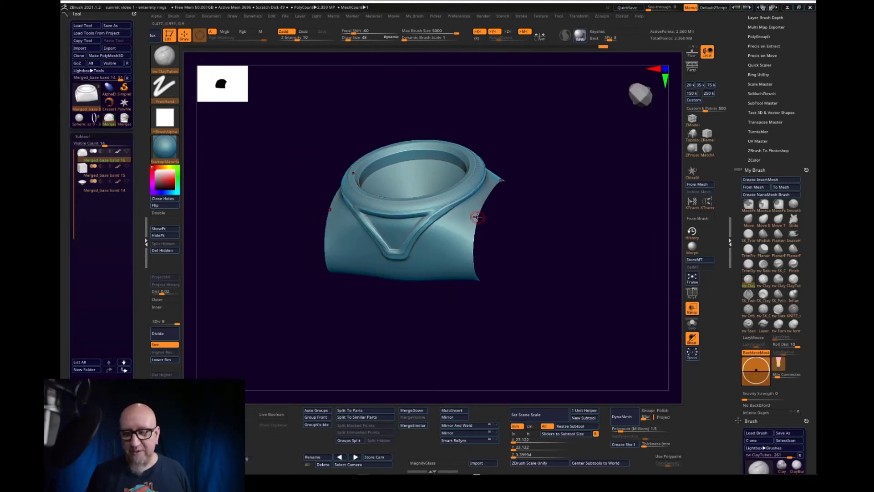
left_click_drag(485, 235, 524, 222)
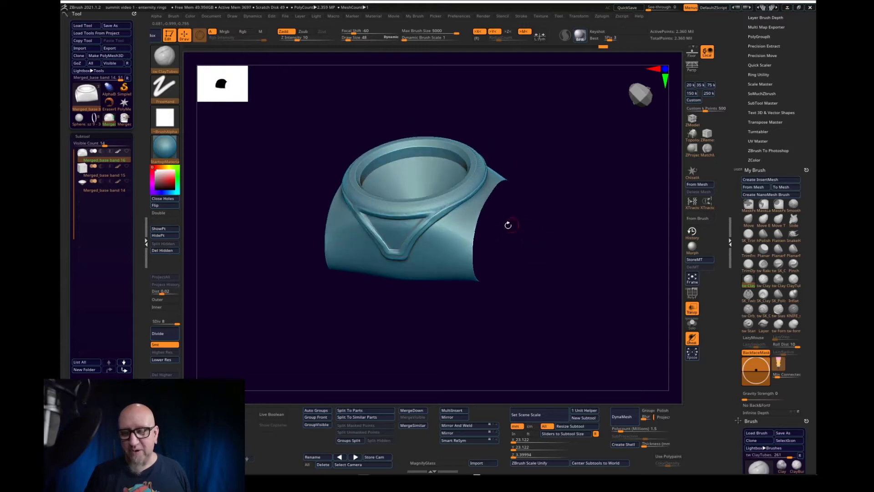
left_click_drag(523, 263, 626, 238, "shift")
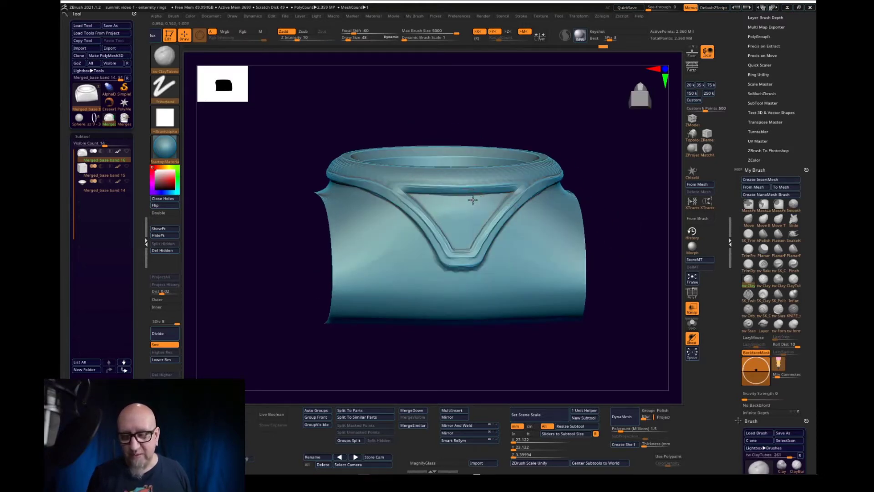
mouse_move(444, 204)
left_mouse_down()
mouse_move(479, 204)
mouse_move(441, 221)
mouse_move(481, 216)
mouse_move(480, 209)
mouse_move(442, 217)
mouse_move(369, 277)
mouse_move(333, 292)
left_mouse_up()
mouse_move(335, 291)
left_mouse_down()
mouse_move(418, 231)
mouse_move(399, 250)
left_mouse_up()
mouse_move(355, 281)
left_mouse_down()
mouse_move(335, 291)
mouse_move(381, 258)
mouse_move(323, 301)
mouse_move(412, 238)
left_mouse_up()
left_click_drag(445, 208, 471, 214, "shift")
mouse_move(596, 250)
left_mouse_down()
mouse_move(616, 253)
mouse_move(548, 271)
mouse_move(410, 200)
mouse_move(383, 222)
left_mouse_up()
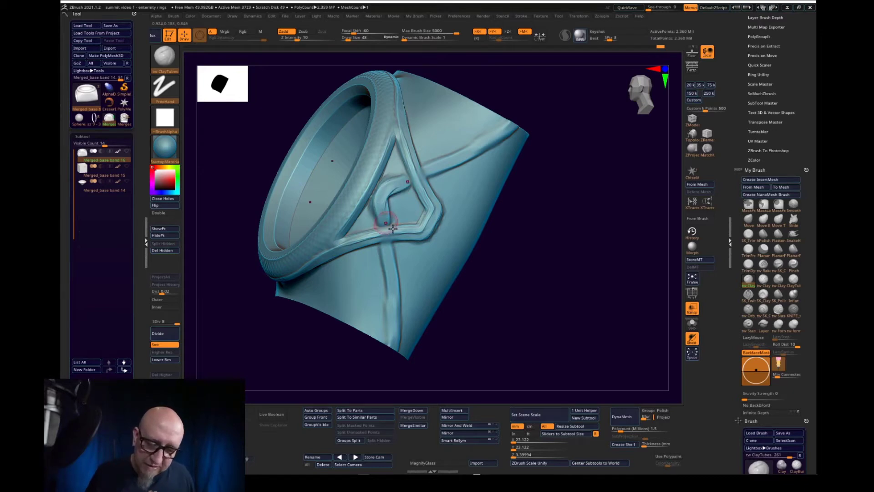
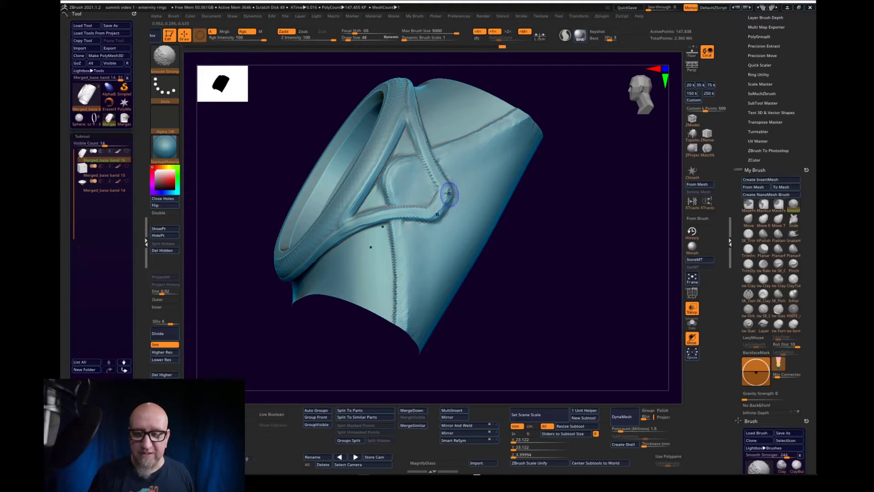
- Smooth the crossing strands and the surrounding side surface at subdivision level 7 and again at level 8
left_click(174, 353)
key("shift")
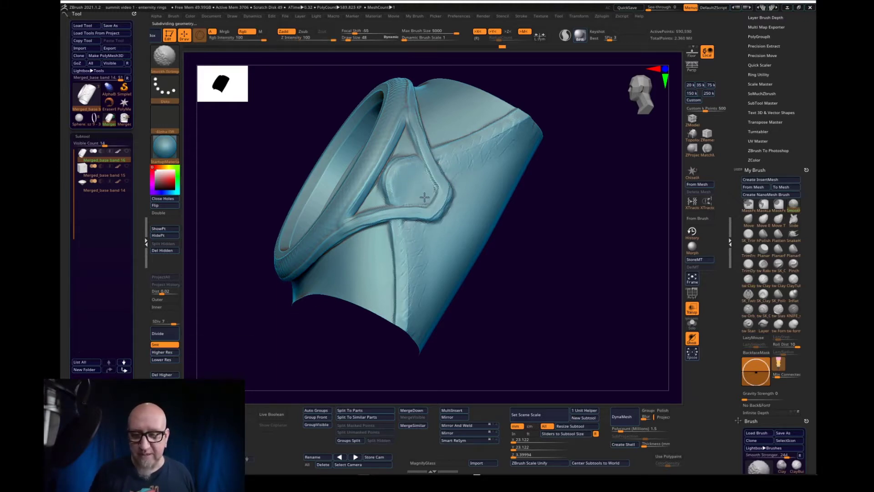
left_click_drag(424, 197, 418, 178, "shift")
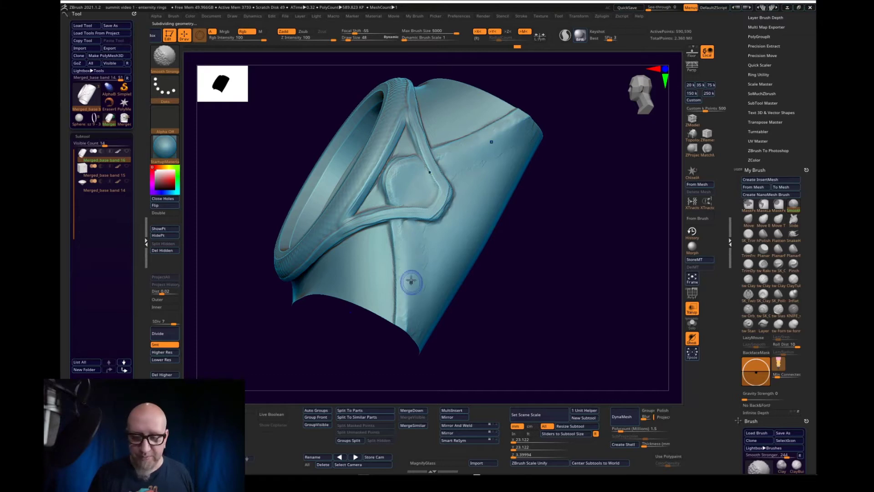
key("shift")
left_click(181, 336)
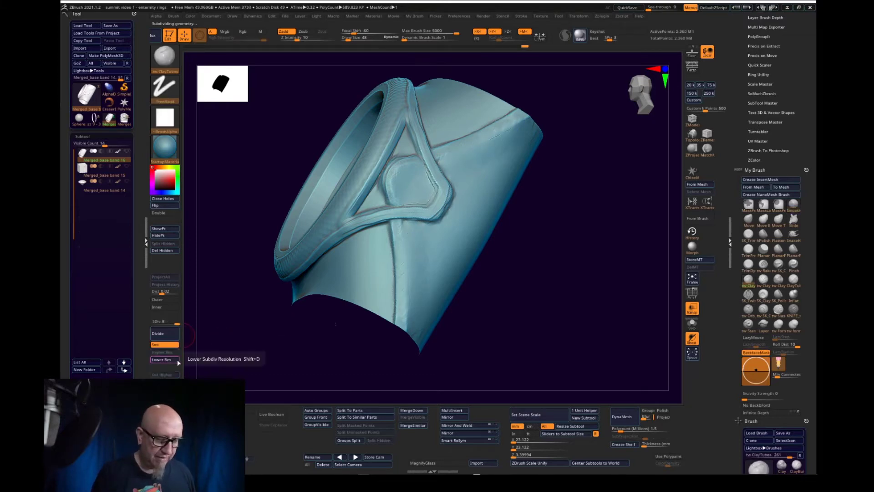
key("shift")
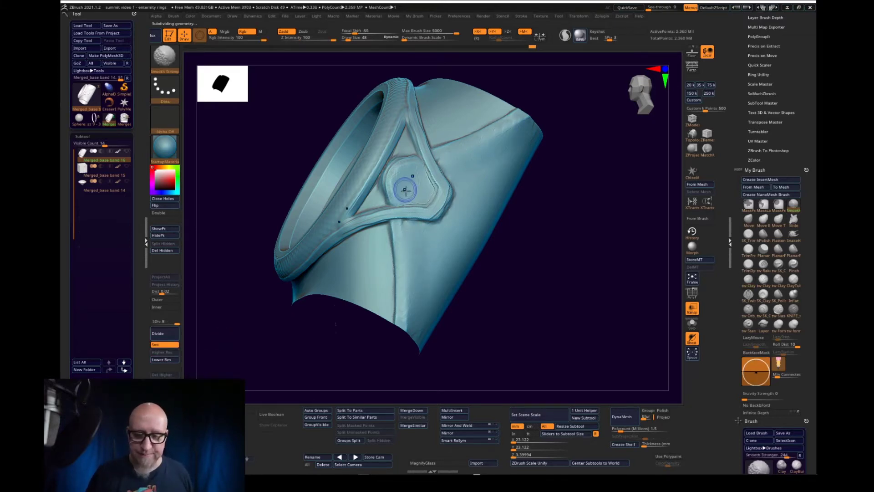
mouse_move(410, 105)
left_mouse_down("shift")
mouse_move(445, 196)
mouse_move(409, 109)
left_mouse_up("shift")
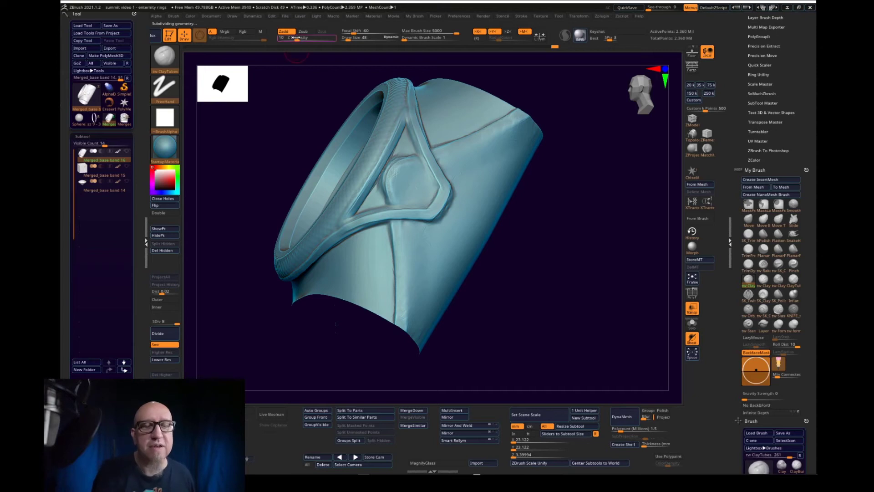
- Lower the ClayTubes Z intensity to 4 and redefine the ridges of the crossing strands and the V-shaped band
left_click_drag(292, 57, 454, 158)
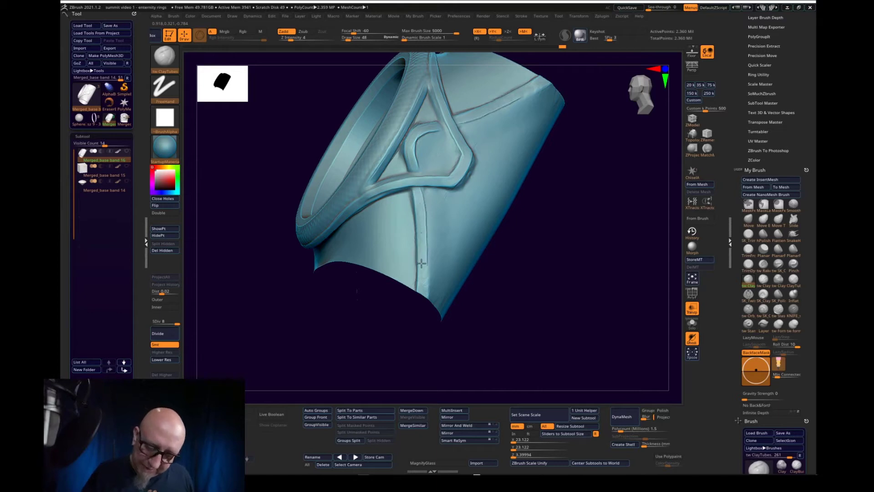
left_click_drag(419, 289, 522, 286)
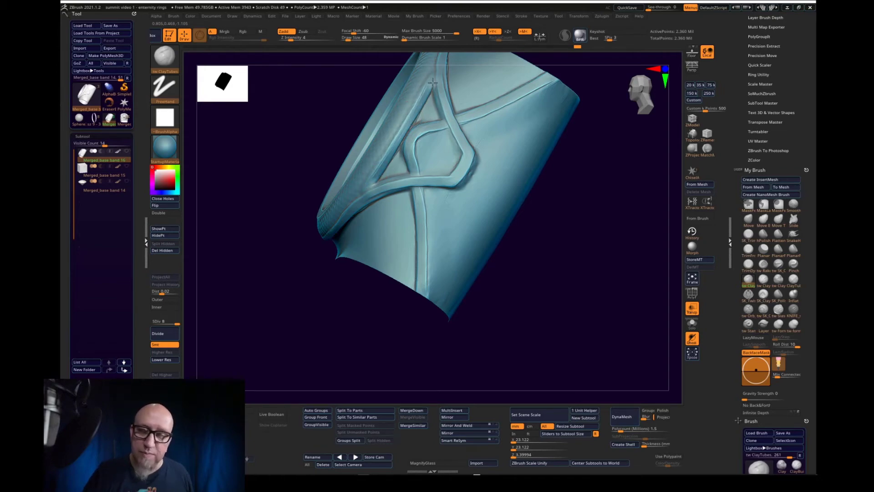
left_click_drag(558, 178, 399, 204, "shift")
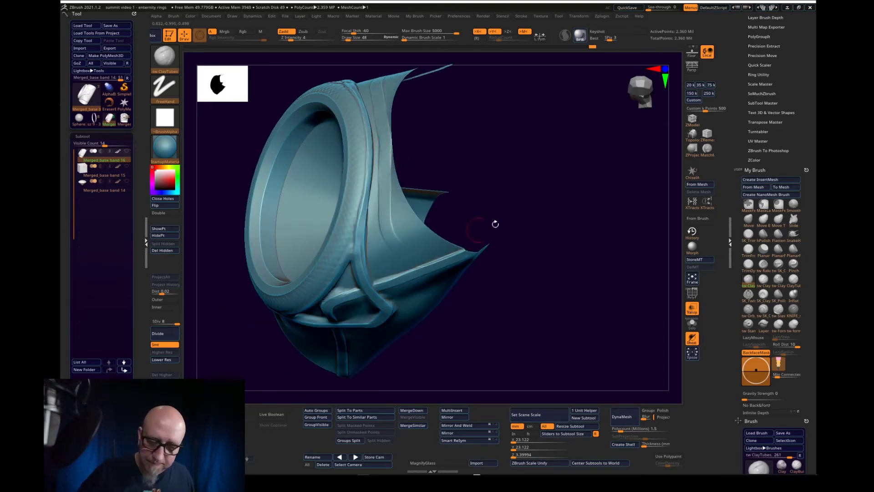
- Sculpt a curved band on the adjoining side panel and build up layered relief inside it with Z intensity 14
left_click_drag(493, 223, 448, 217)
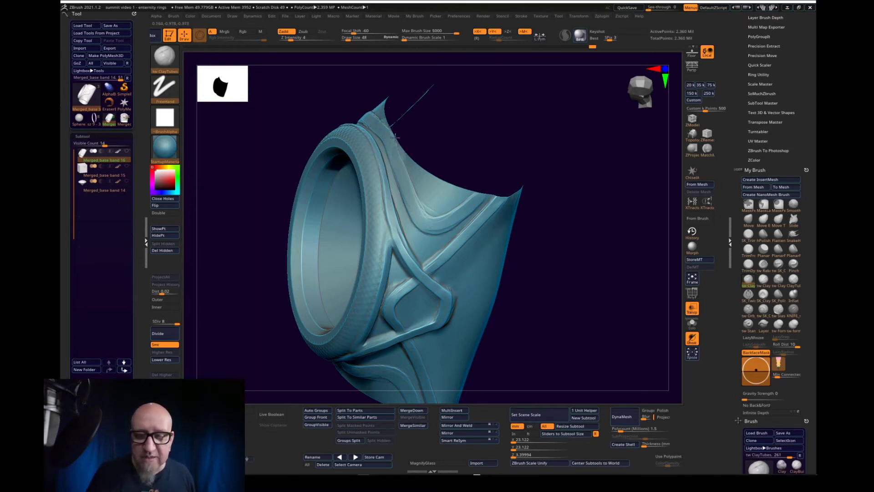
left_click_drag(480, 121, 414, 156)
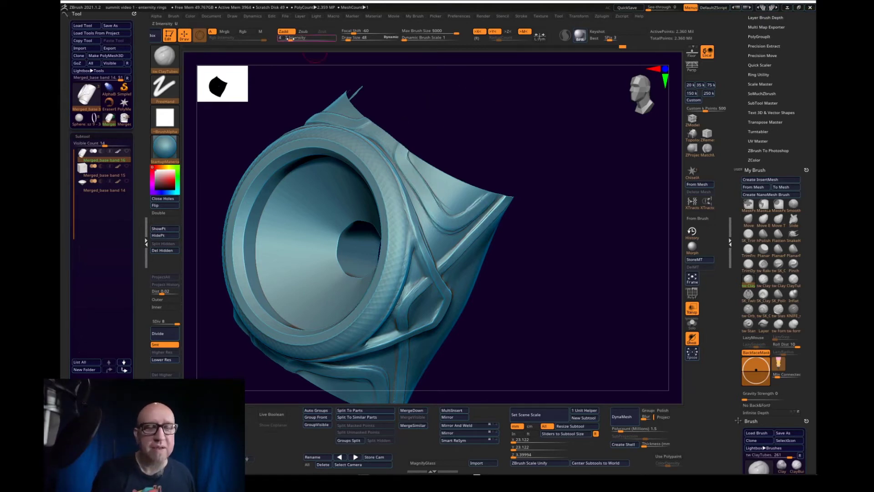
left_click_drag(290, 38, 300, 39)
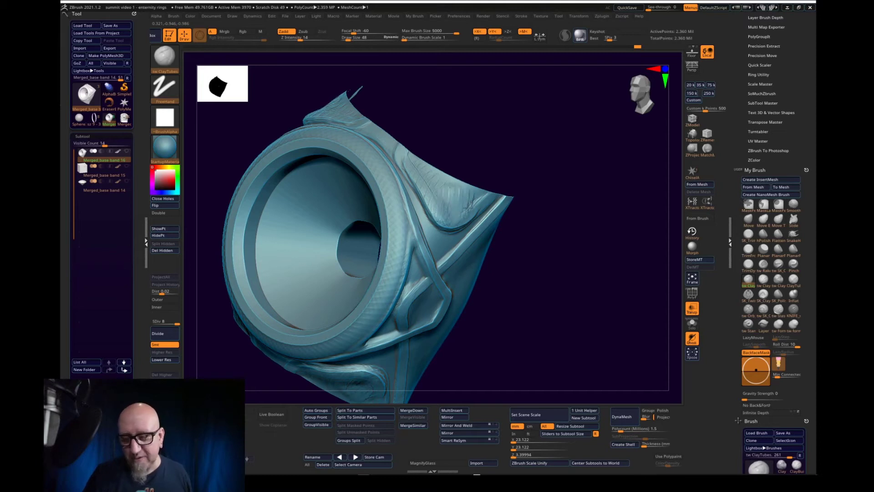
mouse_move(474, 208)
left_mouse_down()
mouse_move(442, 172)
mouse_move(470, 190)
mouse_move(460, 191)
mouse_move(449, 172)
mouse_move(472, 185)
mouse_move(448, 172)
mouse_move(482, 189)
left_mouse_up()
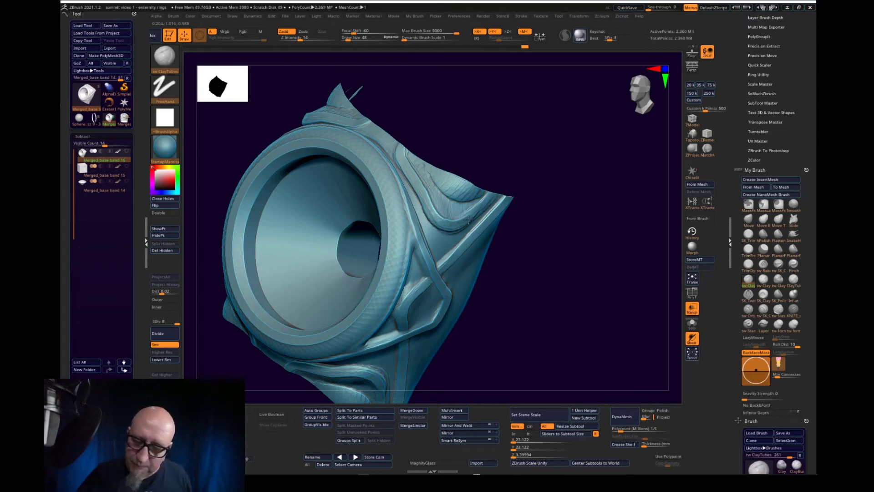
- Sculpt a mirrored curved band below the V-shaped band, running from the centre out towards the lower corners of the base
left_click_drag(565, 250, 534, 148, "alt")
left_click_drag(537, 159, 418, 188)
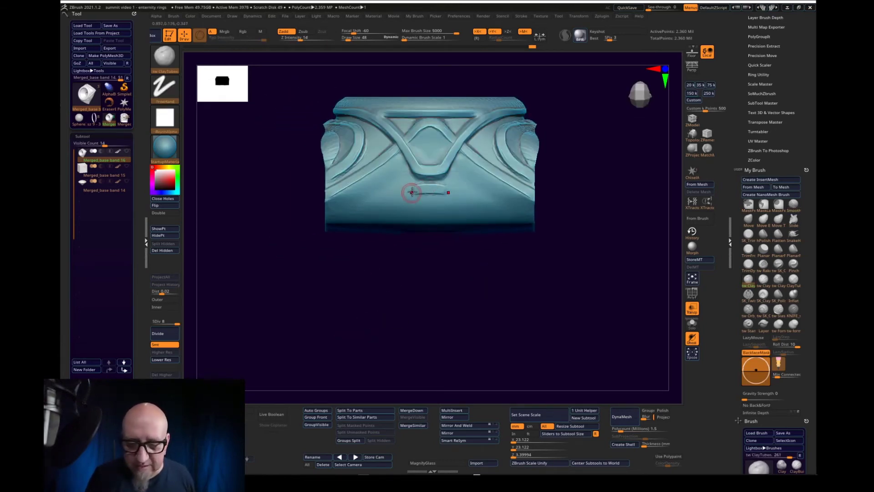
mouse_move(388, 269)
left_mouse_down()
mouse_move(409, 208)
mouse_move(404, 214)
left_mouse_up()
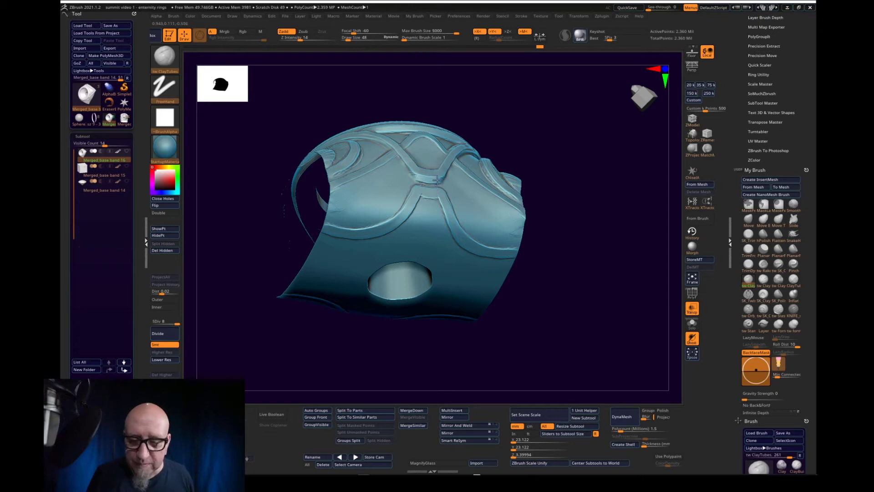
left_click_drag(593, 104, 598, 117, "shift")
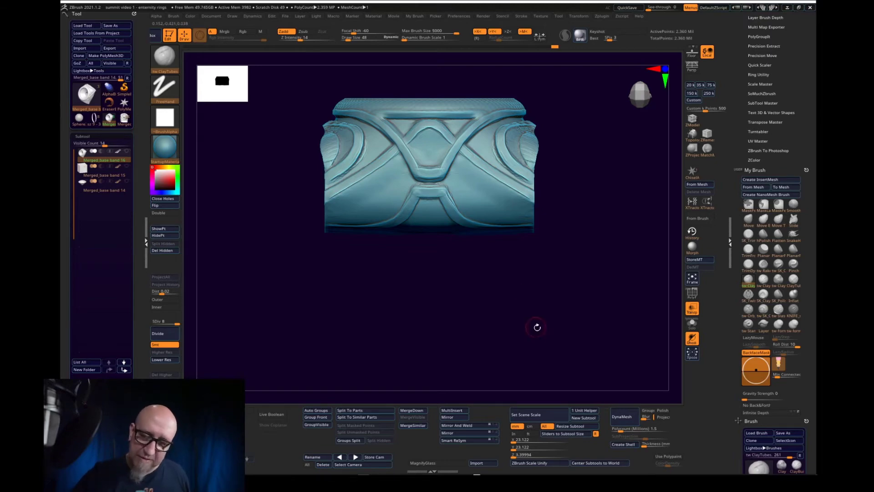
- Build up the surface beneath the lower curved band with ClayTubes and smooth the transition towards the underside
left_click_drag(537, 327, 594, 201)
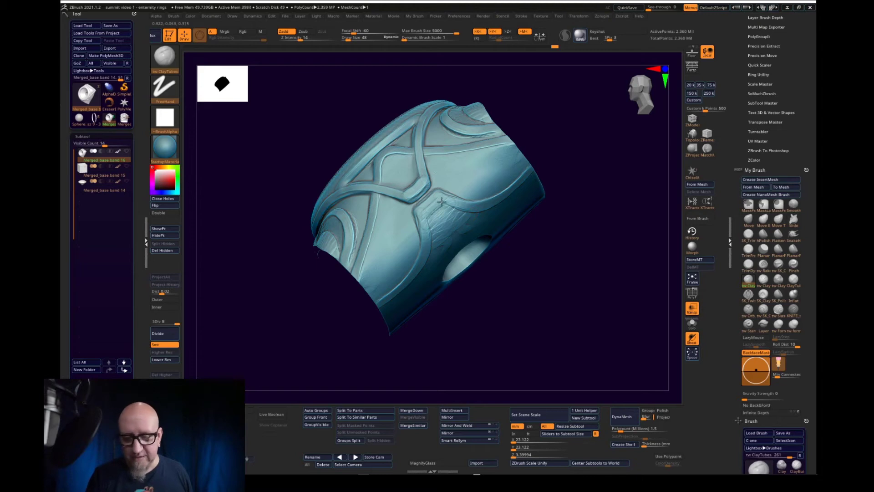
left_click_drag(603, 165, 444, 209)
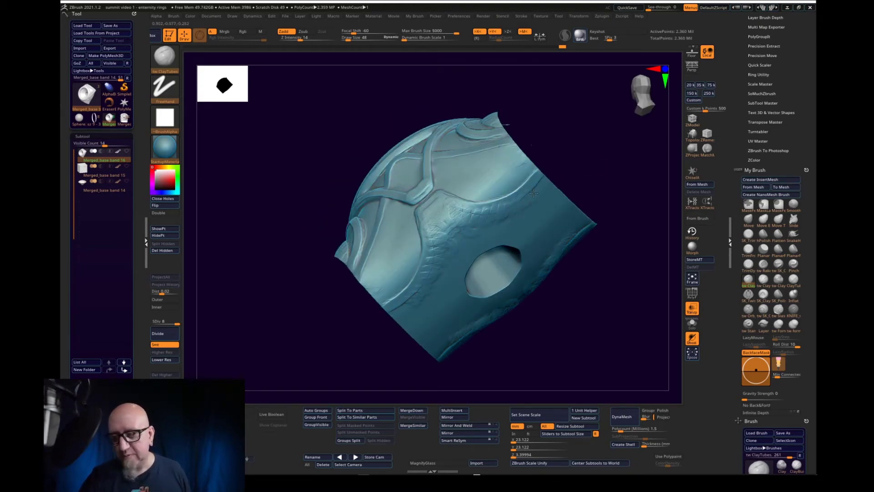
key("shift")
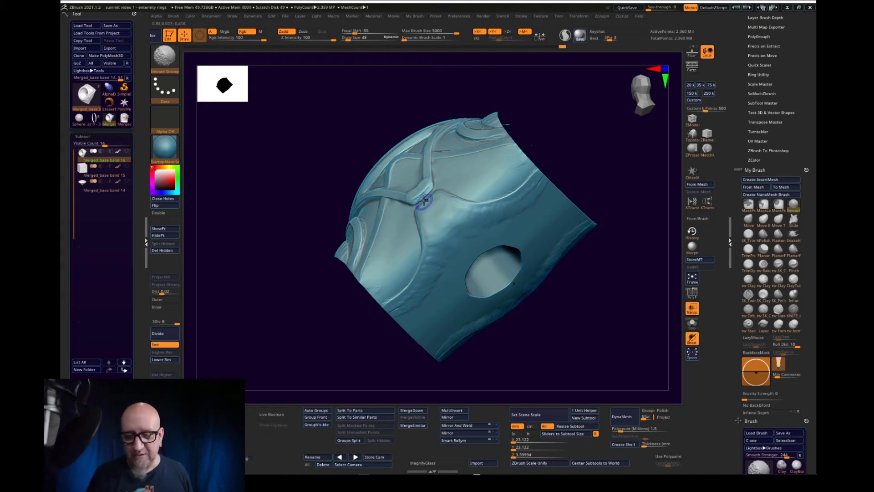
left_click_drag(336, 279, 189, 295)
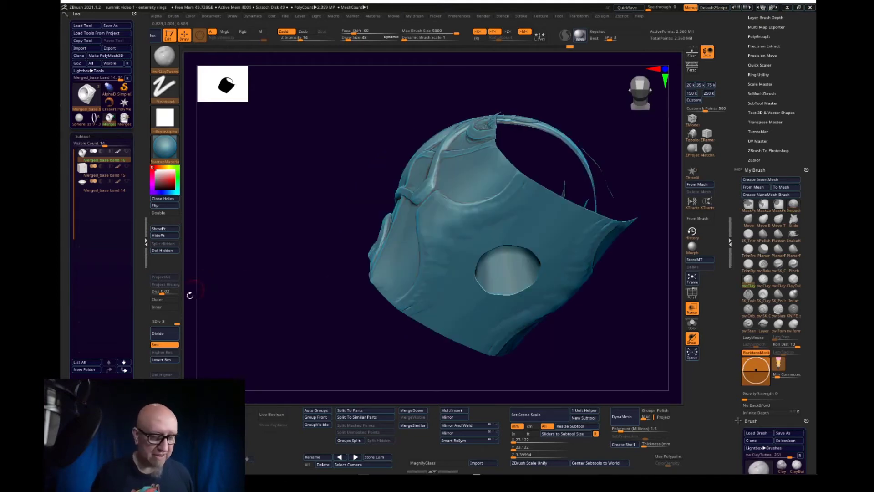
- Drop to subdivision level 6, enlarge the draw size to 91 and smooth the surface between the lower band and the hole
left_click(169, 360)
left_click(169, 360)
key("space")
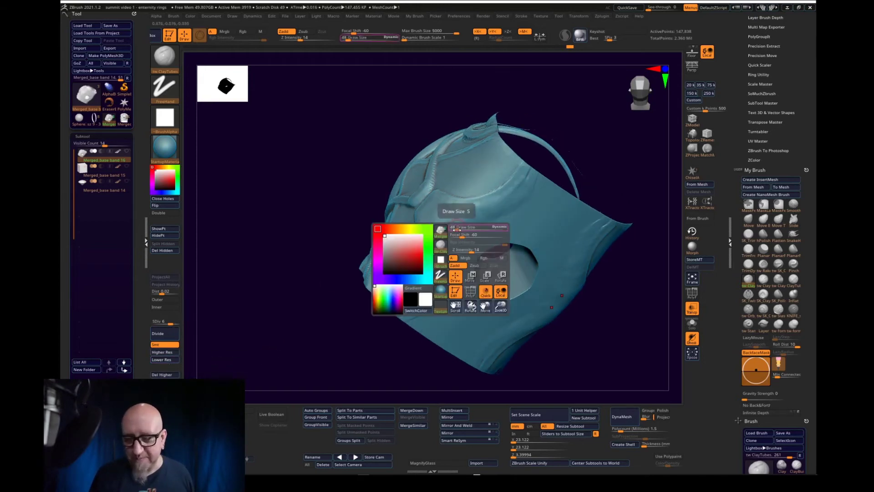
key("shift")
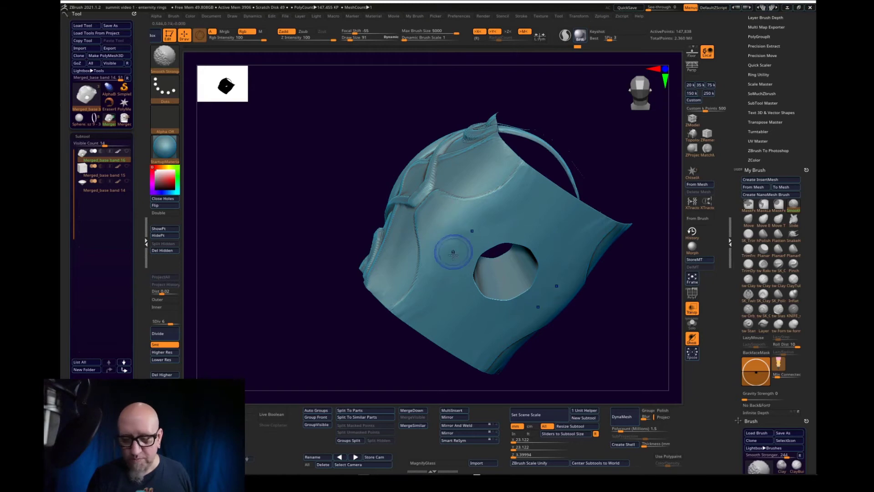
left_click_drag(329, 350, 386, 311)
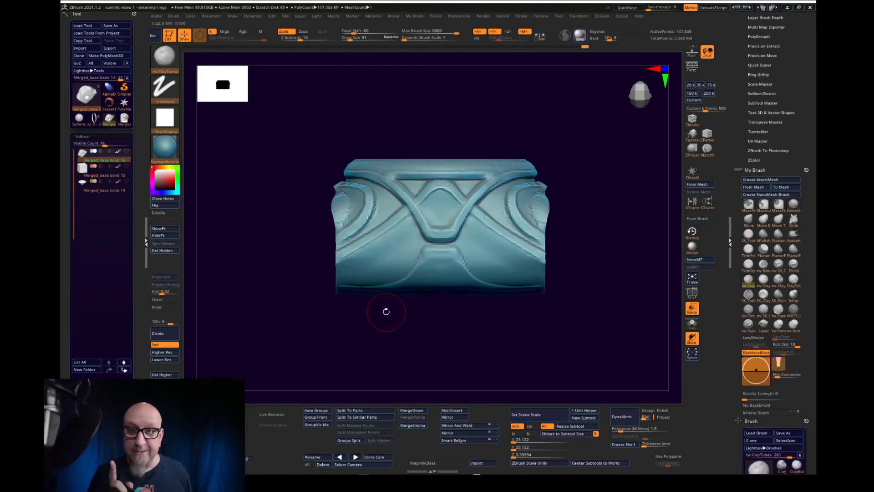
- Return to subdivision level 8 and refine the edges of the lower band beneath the V with draw size 56
left_click(172, 352)
left_click(172, 353)
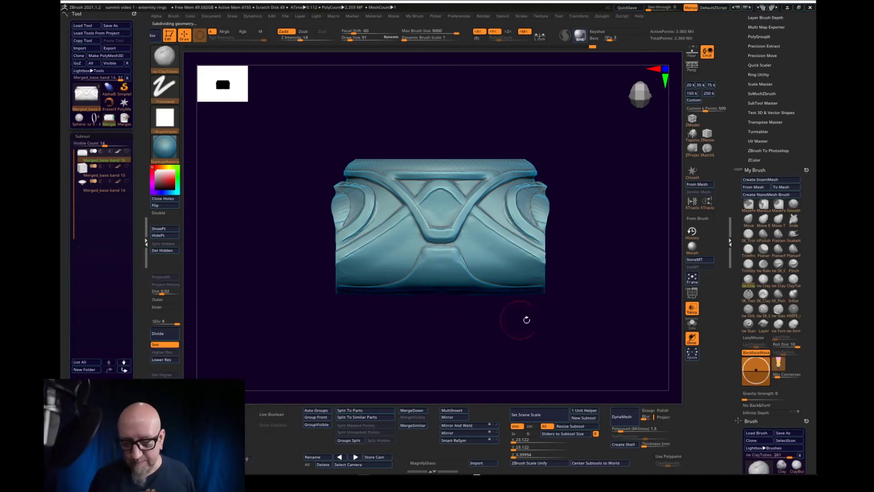
left_click_drag(524, 316, 573, 288)
key("space")
mouse_move(520, 269)
left_mouse_down()
mouse_move(553, 236)
mouse_move(616, 307)
left_mouse_up()
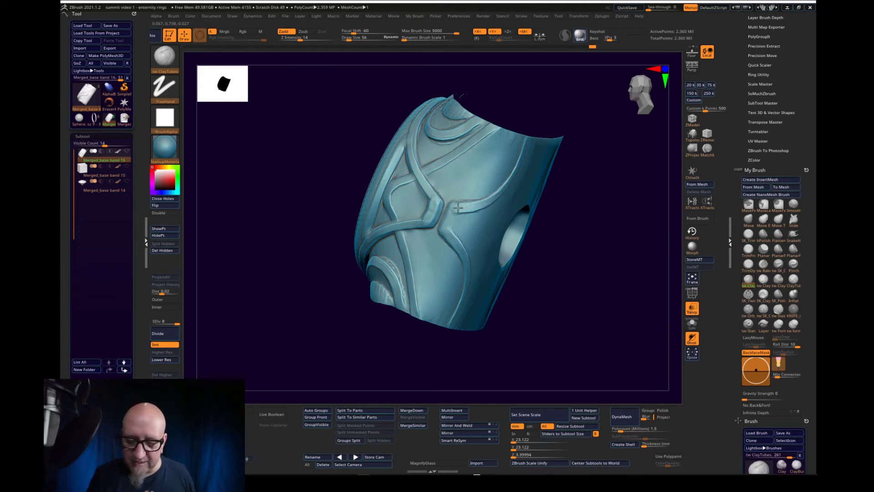
mouse_move(440, 207)
left_mouse_down()
mouse_move(433, 196)
mouse_move(433, 214)
left_mouse_up()
- Move the gem subtool directly below the sculpted setting and merge the setting down with it
left_click_drag(472, 132, 577, 291, "shift")
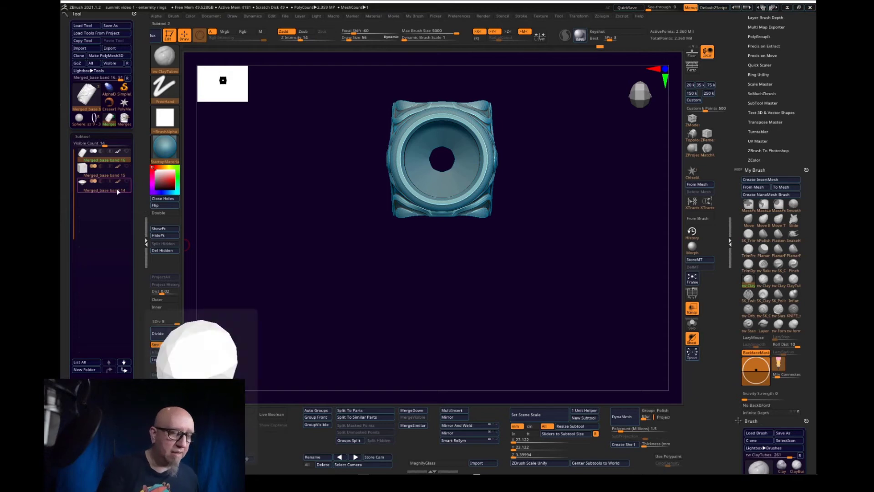
left_click_drag(116, 182, 112, 167)
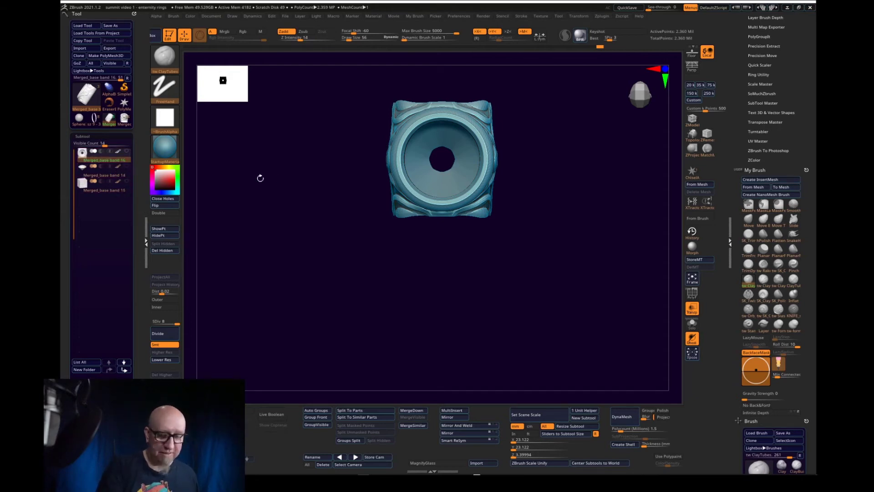
left_click(412, 410)
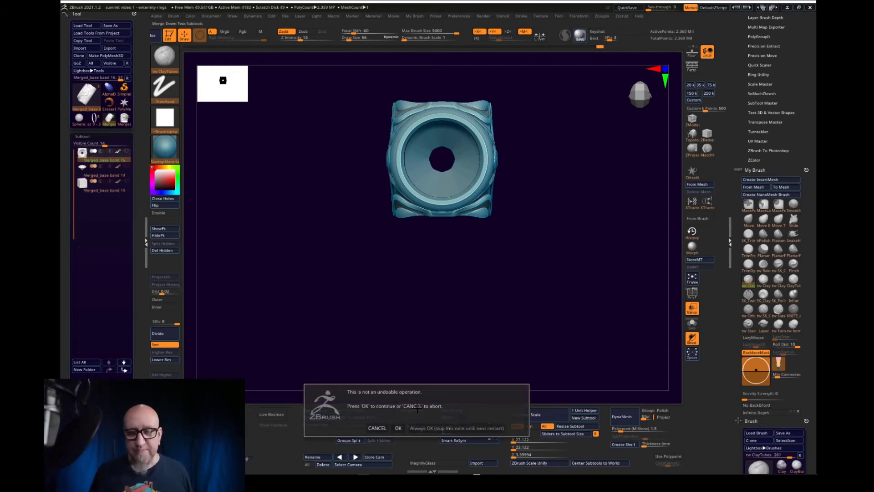
left_click(398, 428)
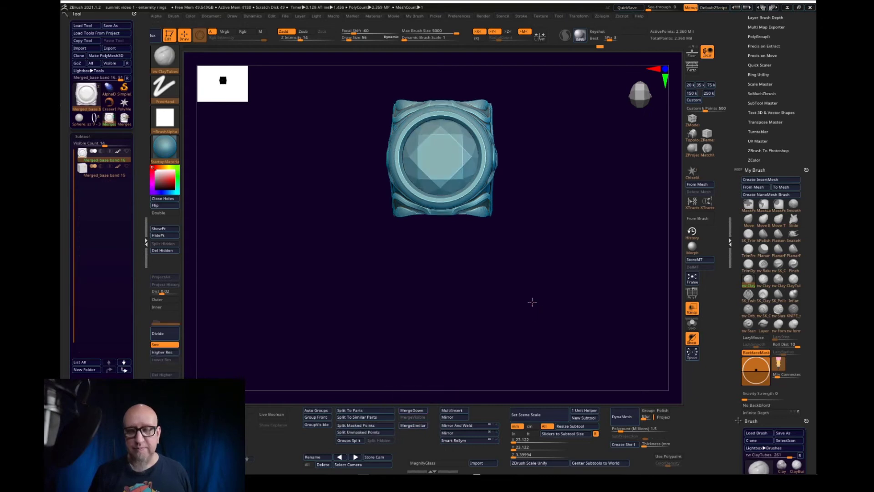
- Decimate the merged setting and gem to 150 k points
left_click_drag(531, 301, 614, 184)
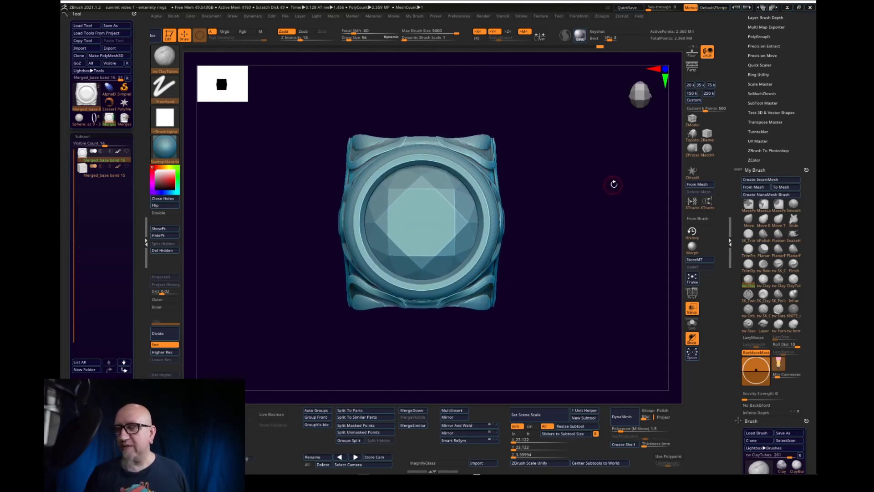
left_click(692, 93)
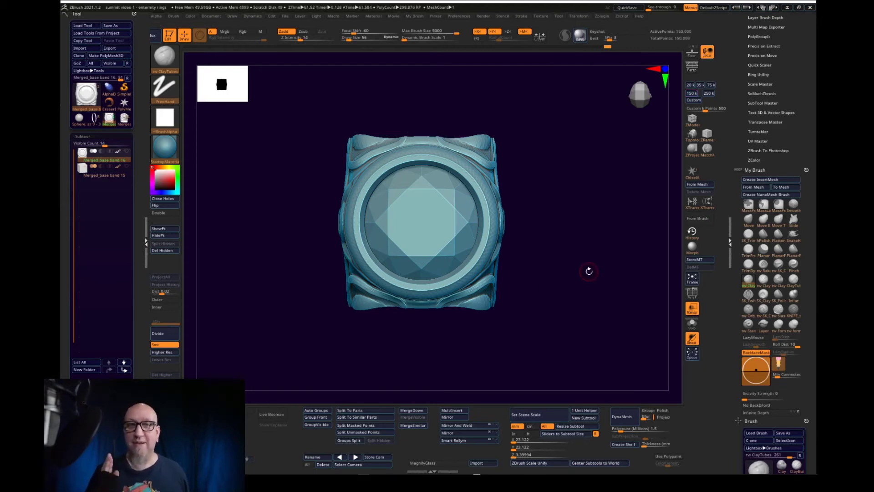
left_click_drag(541, 341, 537, 322, "alt")
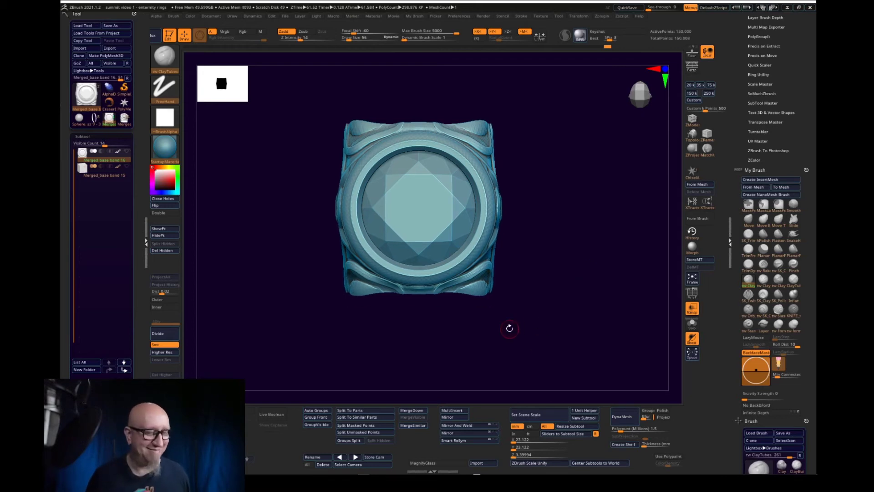
- Switch to the size 9 ring tool and select its sz 9 - 15 count band subtool
mouse_move(96, 130)
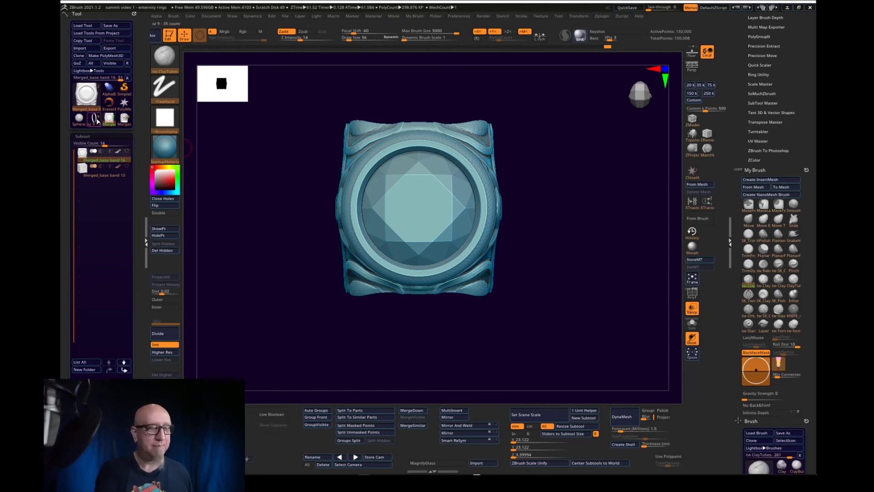
left_click(96, 120)
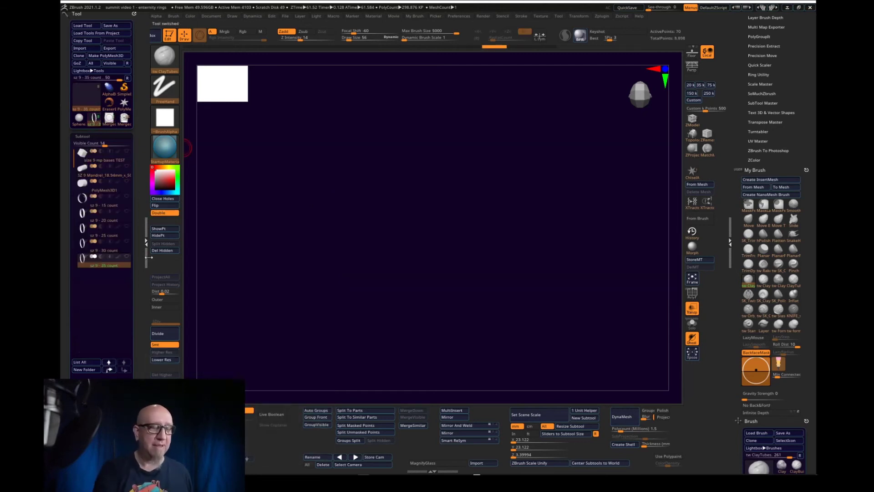
left_click(108, 201)
left_click_drag(594, 297, 568, 325)
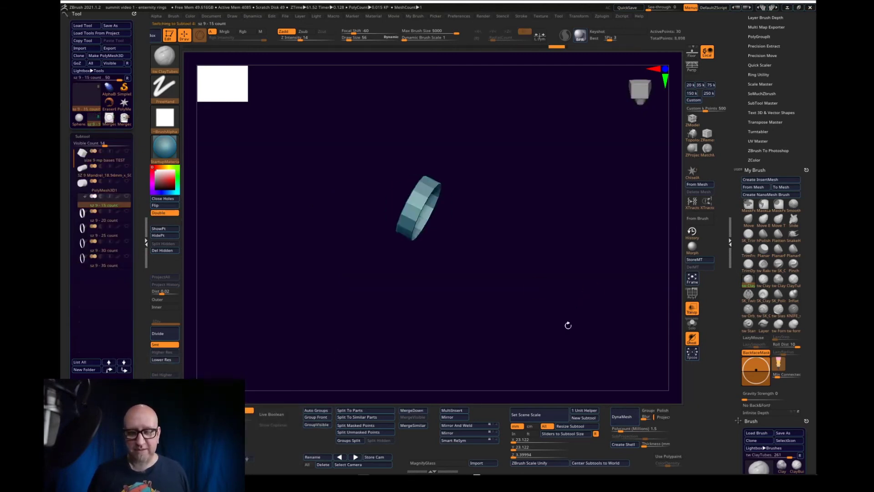
left_click_drag(519, 292, 543, 364, "alt")
mouse_move(532, 296)
left_mouse_down()
mouse_move(571, 289)
mouse_move(544, 295)
left_mouse_up()
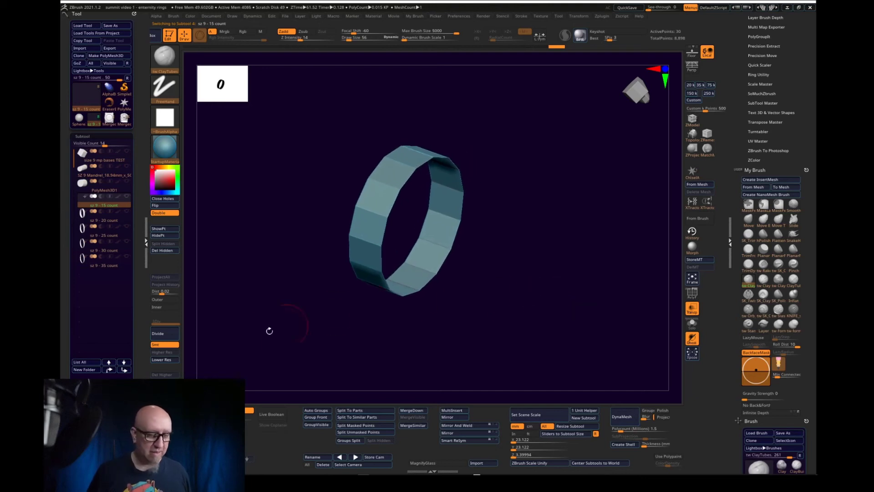
- Turn on MicroPoly for the 15 count band and use the merged setting with the gem as its MicroPoly mesh
left_click_drag(136, 356, 136, 278)
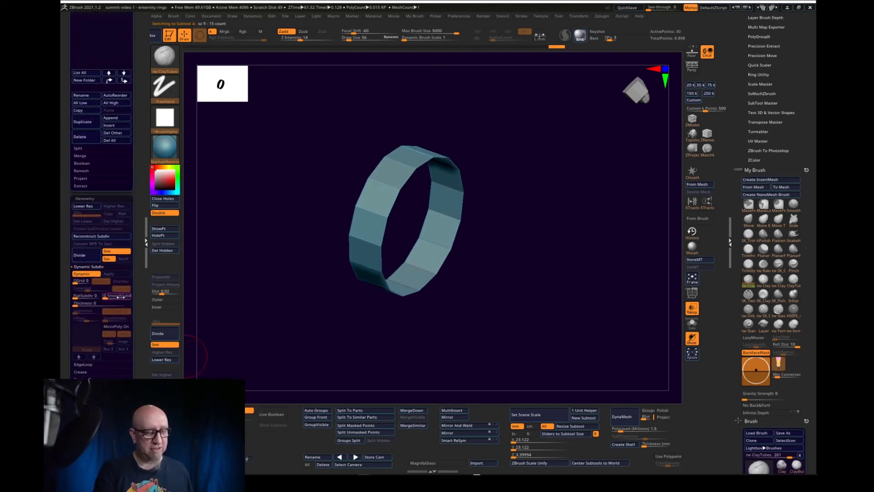
left_click(120, 327)
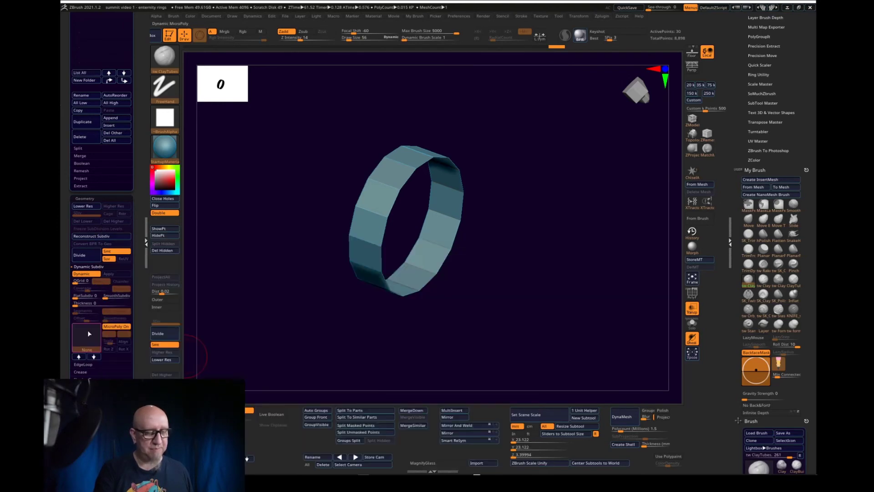
key("ctrl")
left_click(88, 338, "alt")
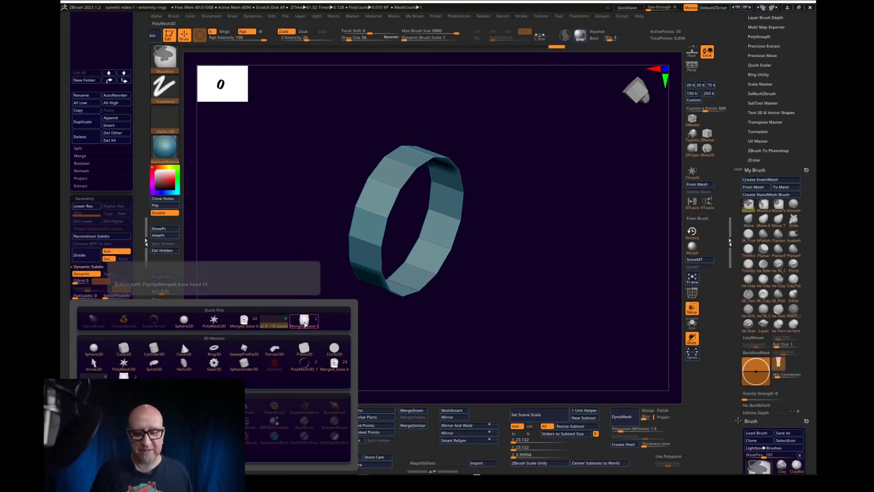
left_click(304, 322)
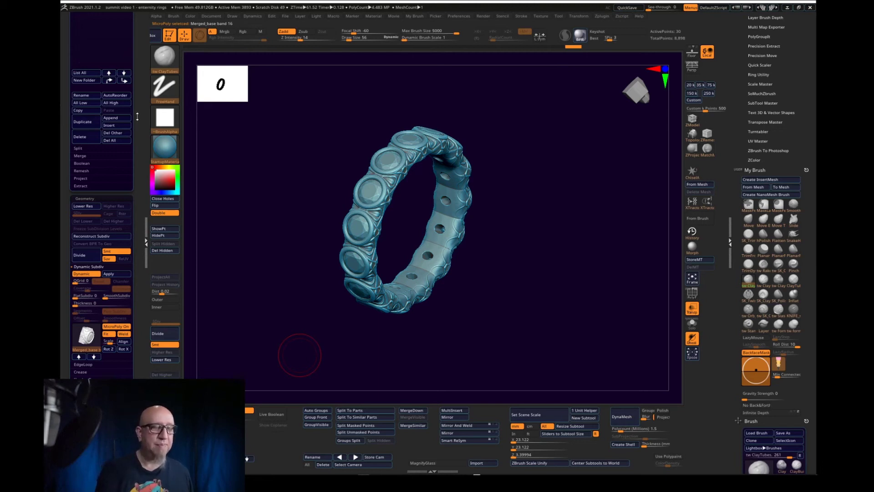
- Select the sz 9 - 20 count band and apply the merged setting as its MicroPoly mesh
left_click_drag(137, 117, 137, 272)
left_click(115, 84)
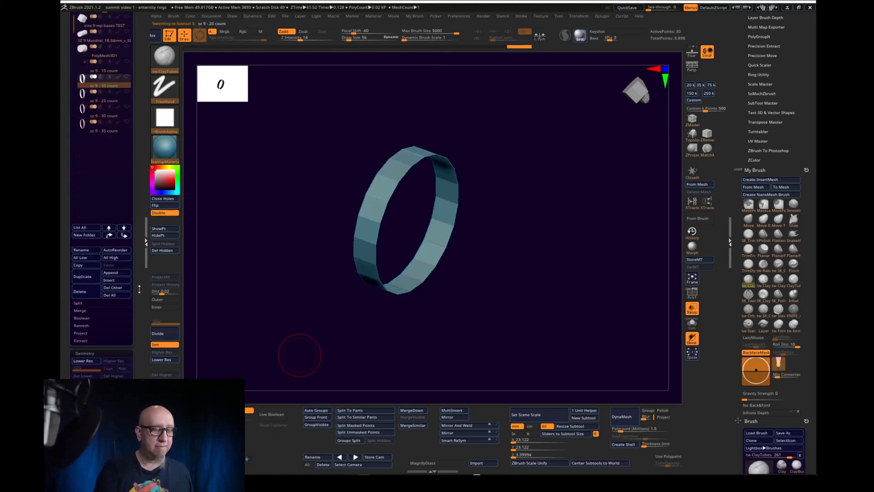
left_click_drag(140, 369, 139, 324)
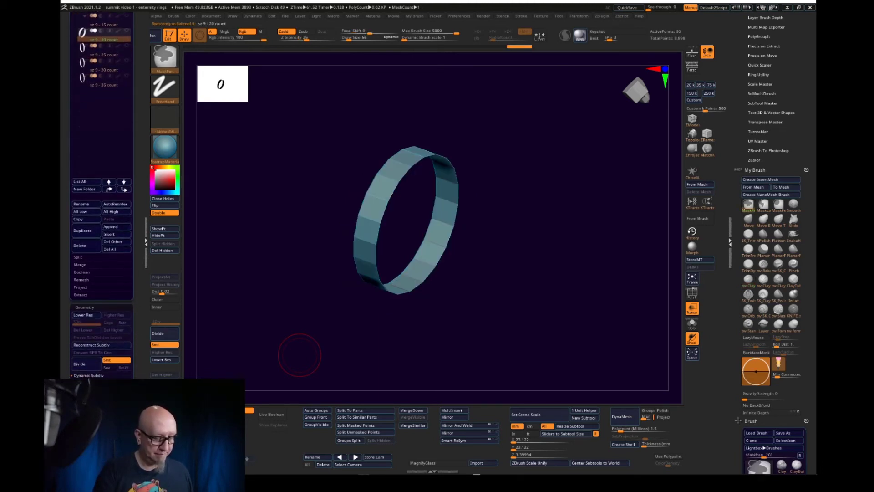
left_click(87, 422, "ctrl")
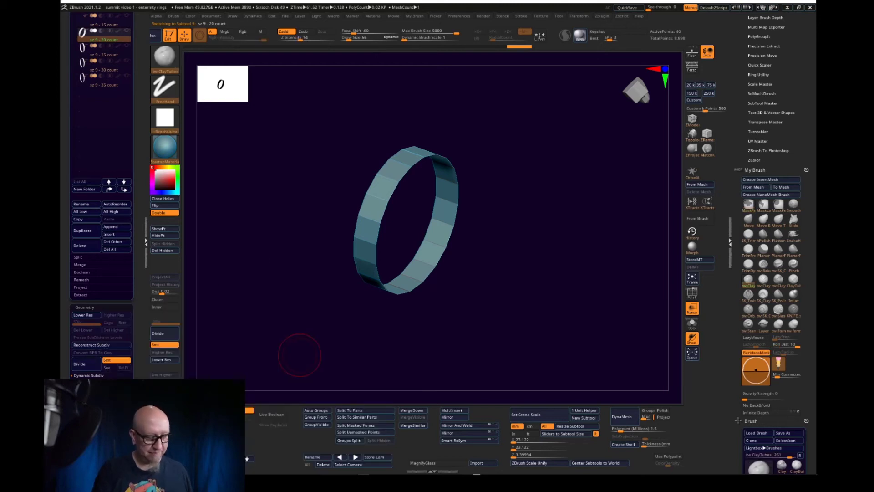
left_click(87, 422, "ctrl")
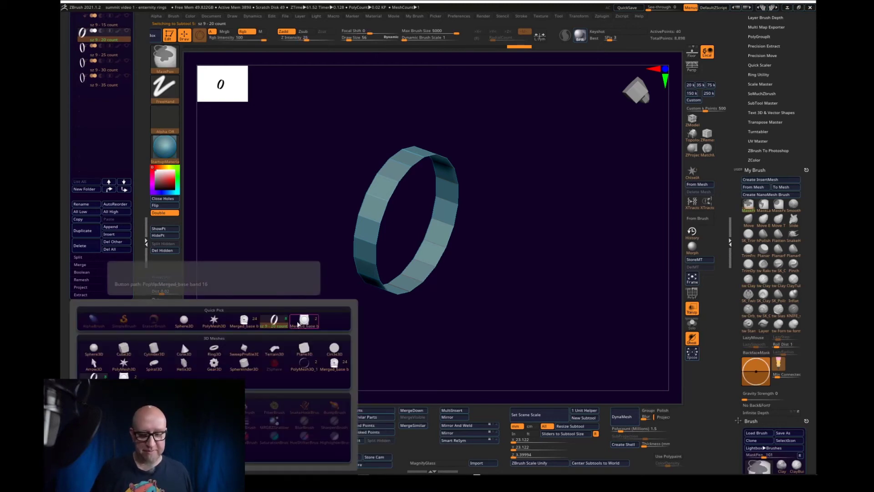
left_click(298, 320)
- Select the sz 9 - 25 count band and apply the merged setting as its MicroPoly mesh
key("Down")
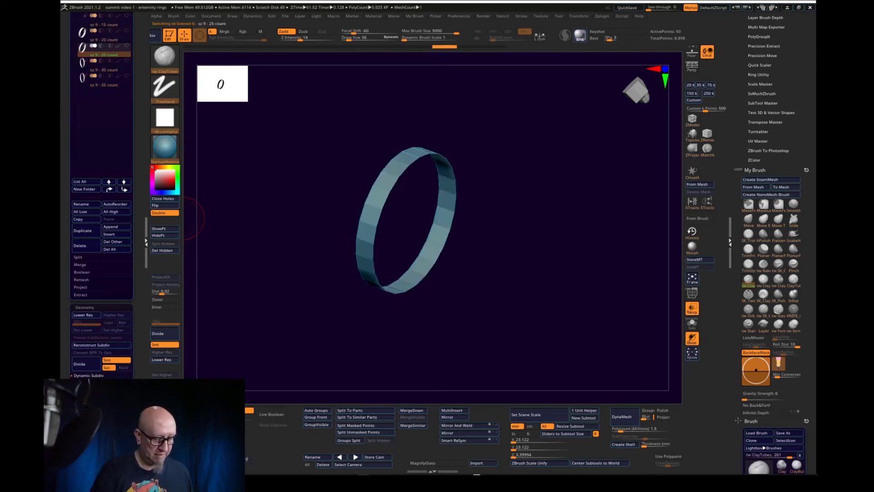
left_click(87, 422)
left_click(87, 422, "ctrl")
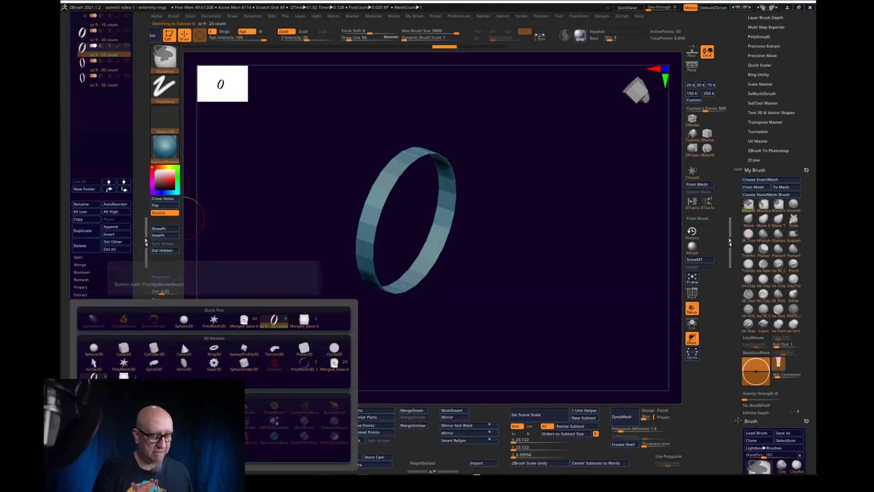
left_click(304, 320)
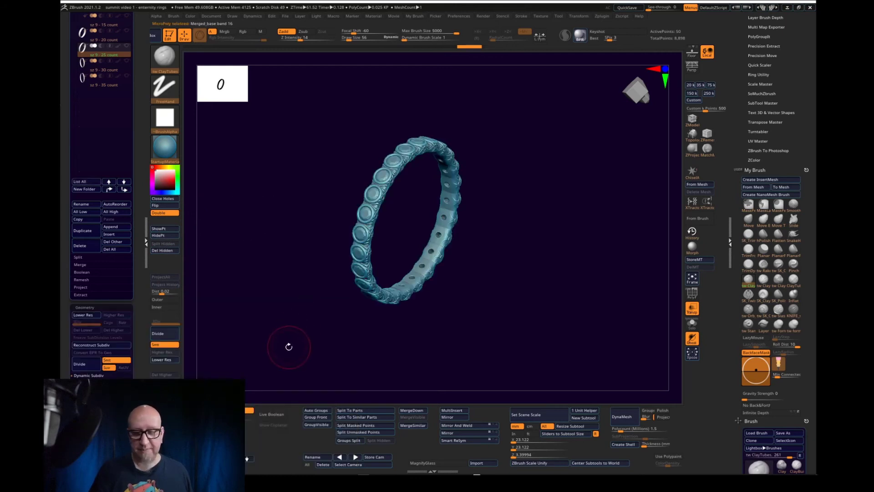
- Select the sz 9 - 30 count band and apply the merged setting as its MicroPoly mesh
key("Down")
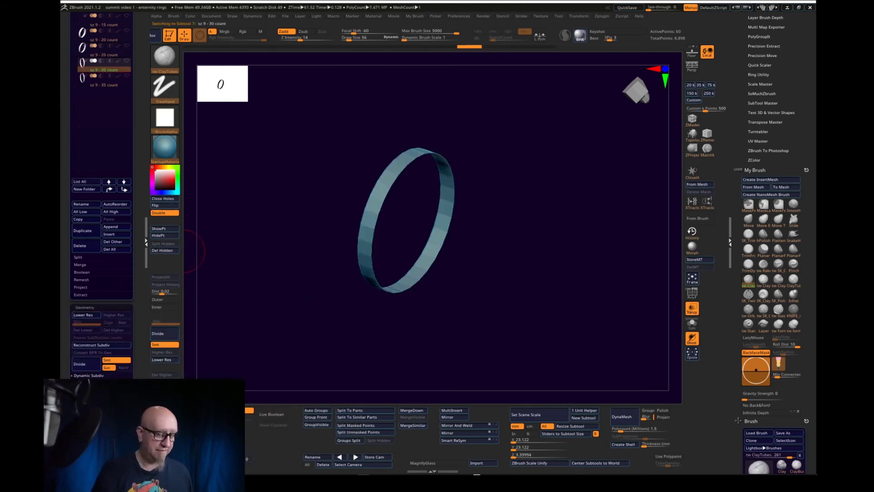
key("ctrl")
left_click(116, 423, "ctrl")
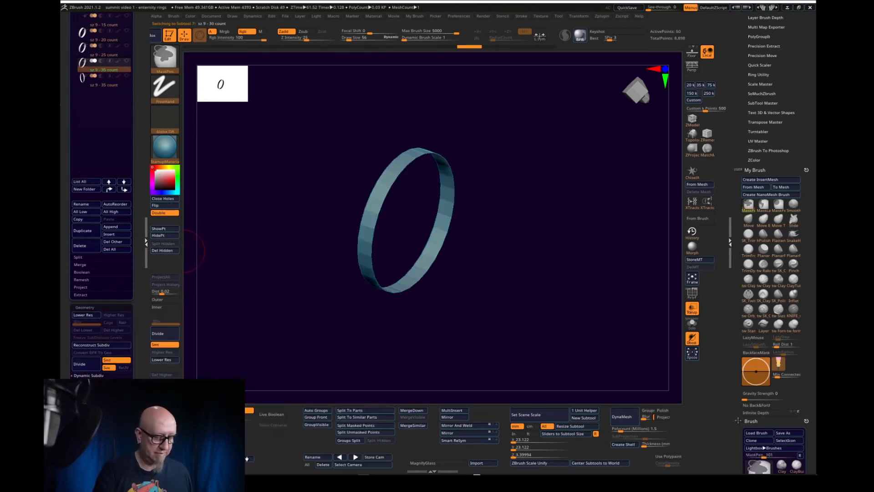
left_click(87, 423, "ctrl")
left_click(301, 324)
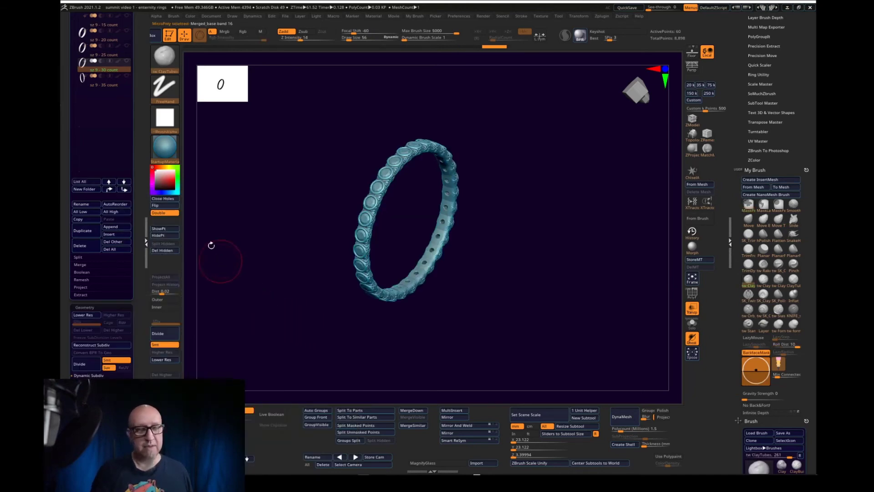
- Select the sz 9 - 35 count band and apply the merged setting as its MicroPoly mesh
left_click(115, 85)
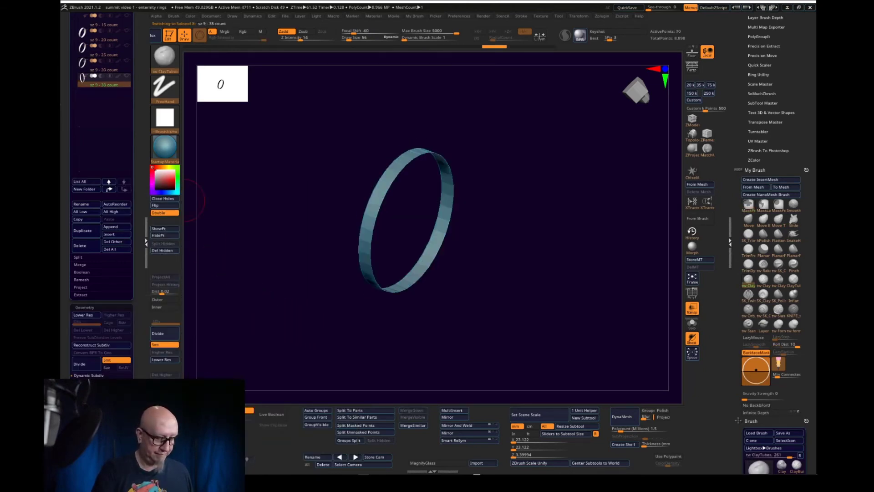
key("F1")
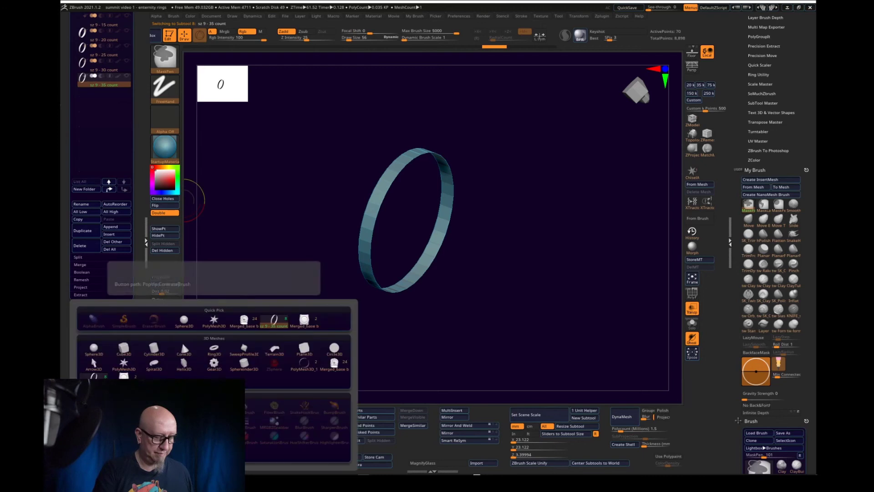
left_click(303, 321)
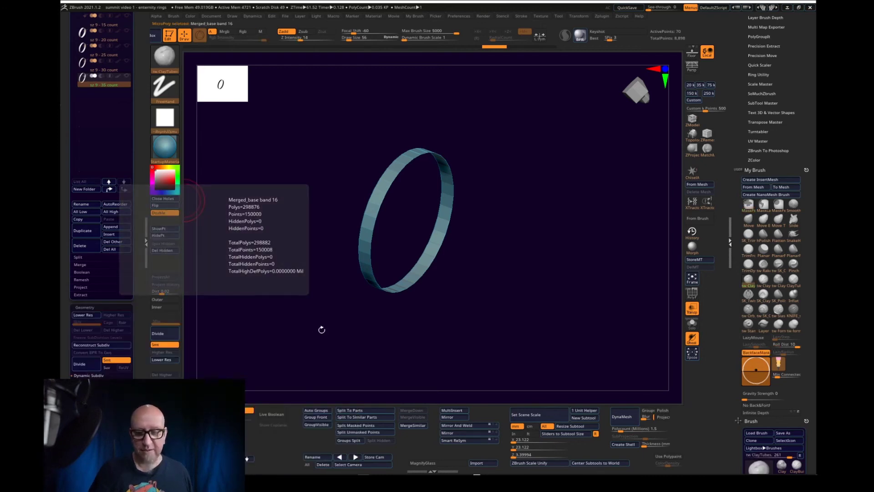
left_click_drag(487, 293, 505, 291)
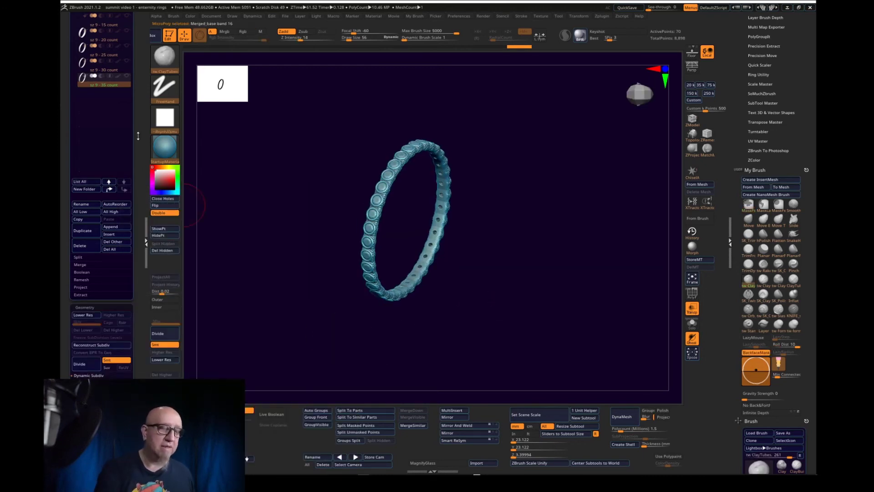
- Select the sz 9 - 15 count band and make the 20, 25, 30 and 35 count bands visible with it
scroll(117, 150, "up", 5)
left_click(116, 144)
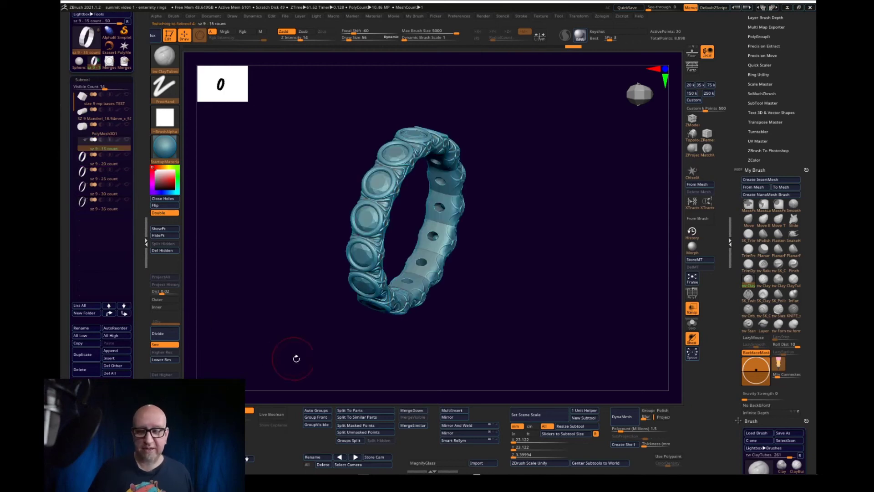
left_click_drag(304, 346, 315, 343)
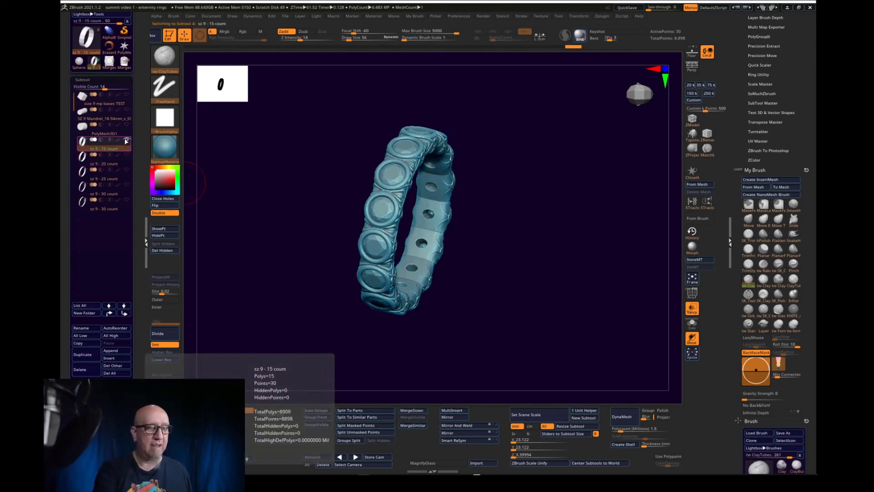
left_click(127, 155)
left_click(126, 170)
left_click(126, 185)
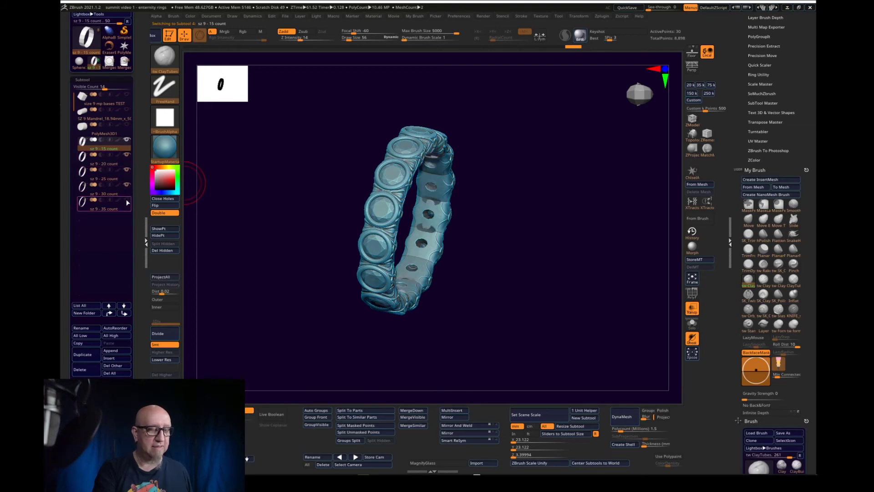
left_click(127, 200)
left_click_drag(431, 332, 431, 321)
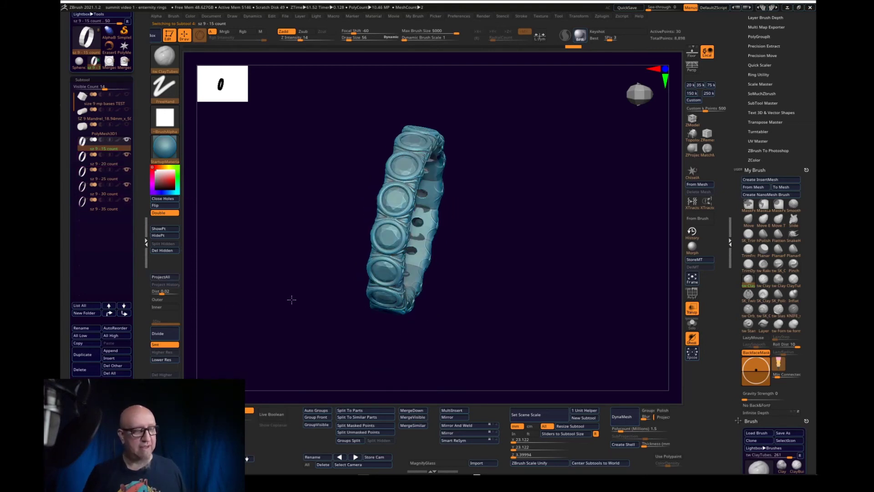
- Move the 35 count and 30 count bands sideways along the ring axis so they stand apart from the other bands
left_click(113, 208)
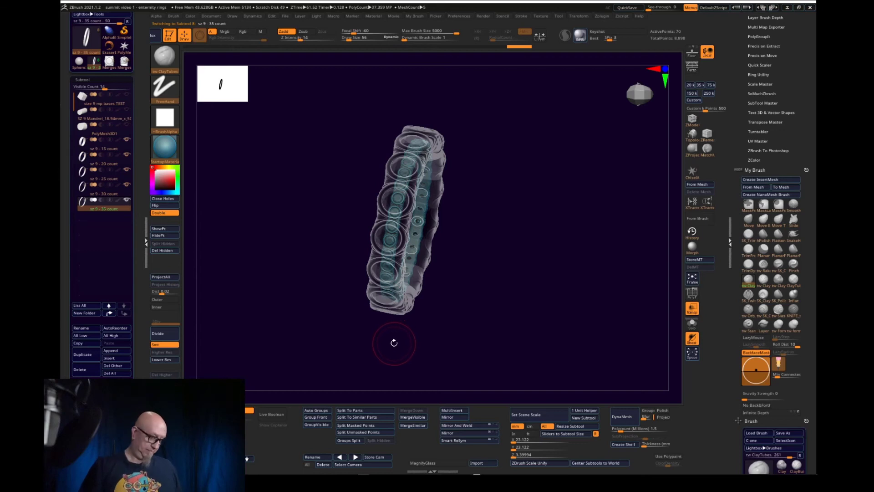
key("w")
left_click_drag(462, 230, 585, 252)
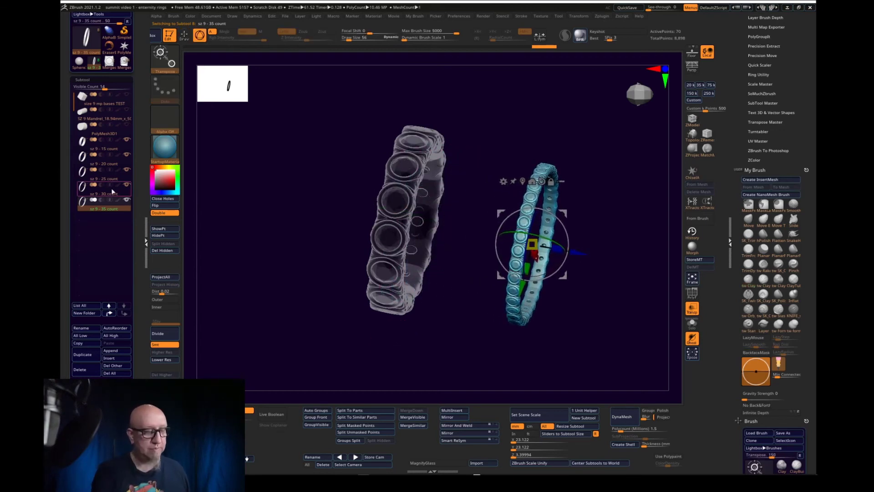
left_click_drag(453, 230, 559, 253)
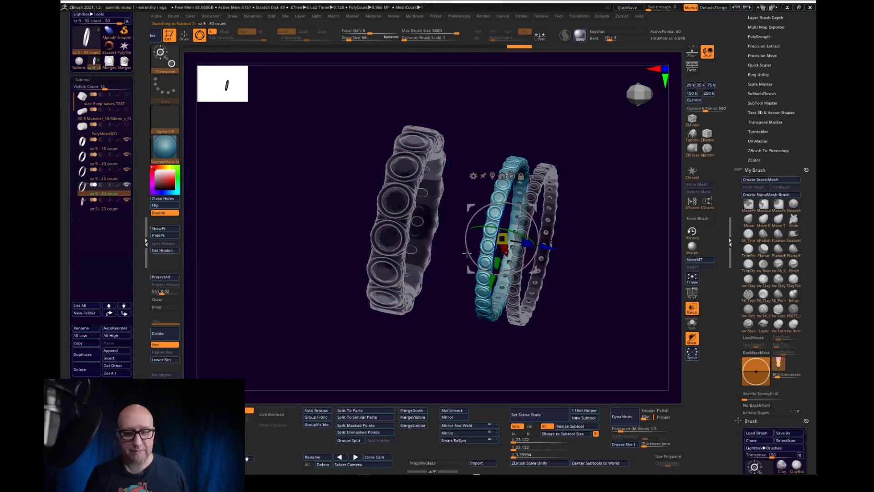
- Space out the 25, 20 and 15 count bands along the ring axis to complete a row of five rings
left_click(127, 178)
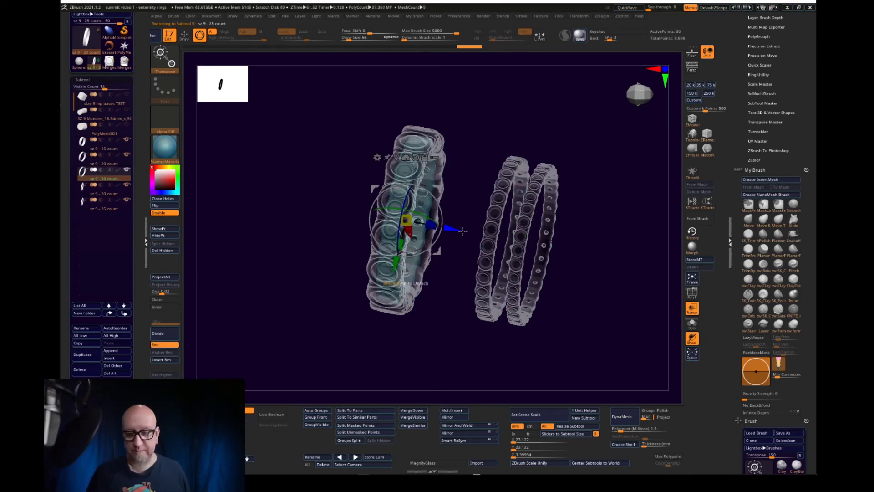
left_click_drag(464, 234, 520, 247)
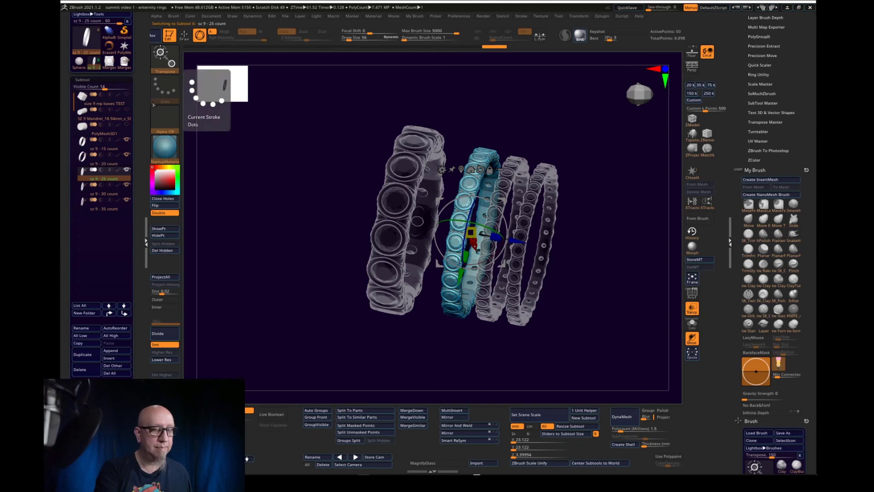
left_click(111, 159)
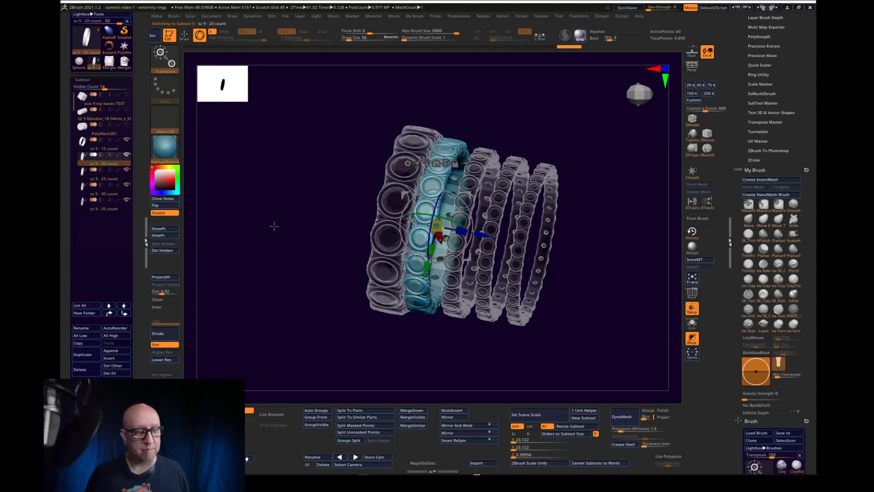
left_click(106, 144)
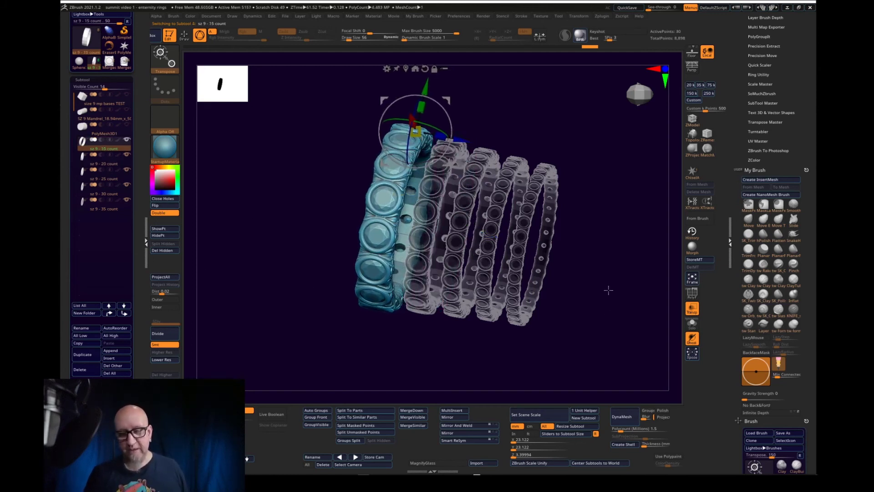
- Turn off transparency and examine the row of rings from the side, then the settings and gems up close
left_click(691, 308)
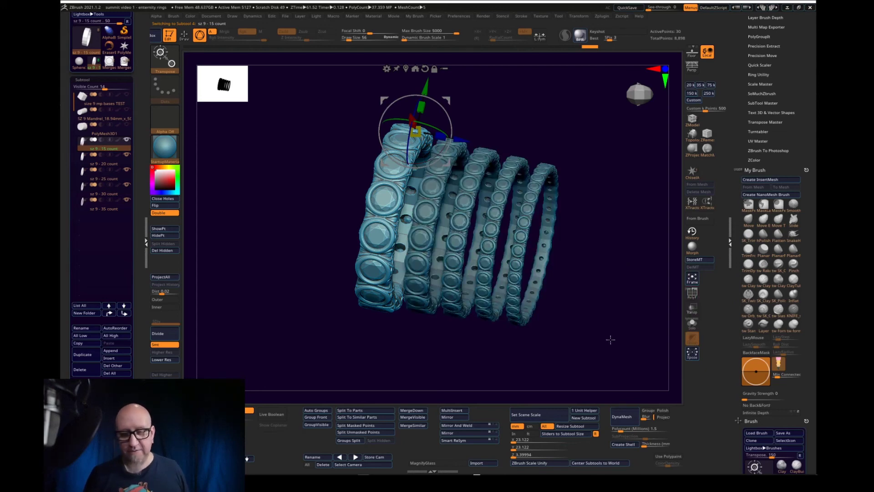
left_click_drag(616, 290, 530, 357)
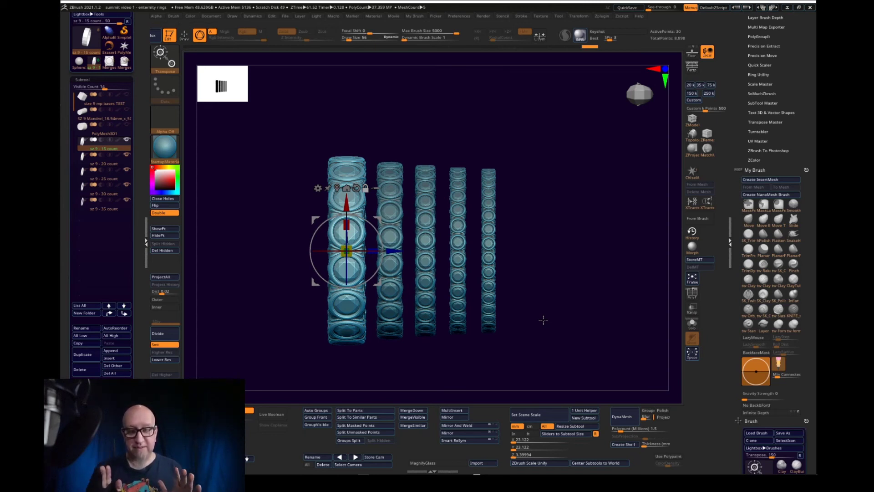
left_click_drag(381, 359, 496, 364, "alt")
left_click_drag(380, 265, 382, 344)
left_click_drag(377, 375, 359, 310)
left_click_drag(411, 365, 478, 345, "alt")
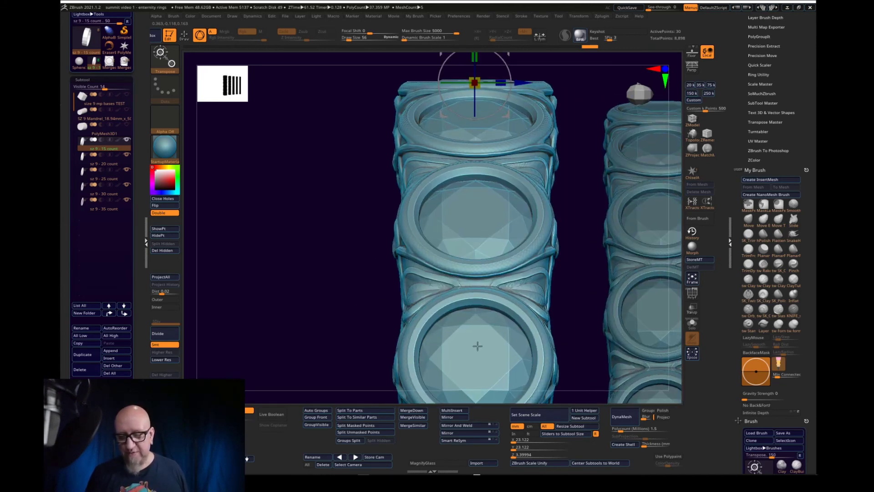
left_click_drag(582, 313, 567, 201, "alt")
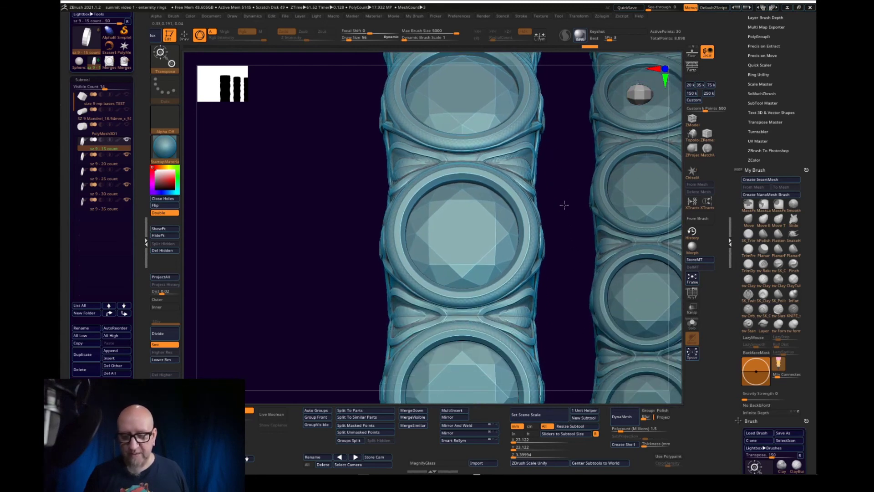
left_click_drag(561, 232, 542, 223)
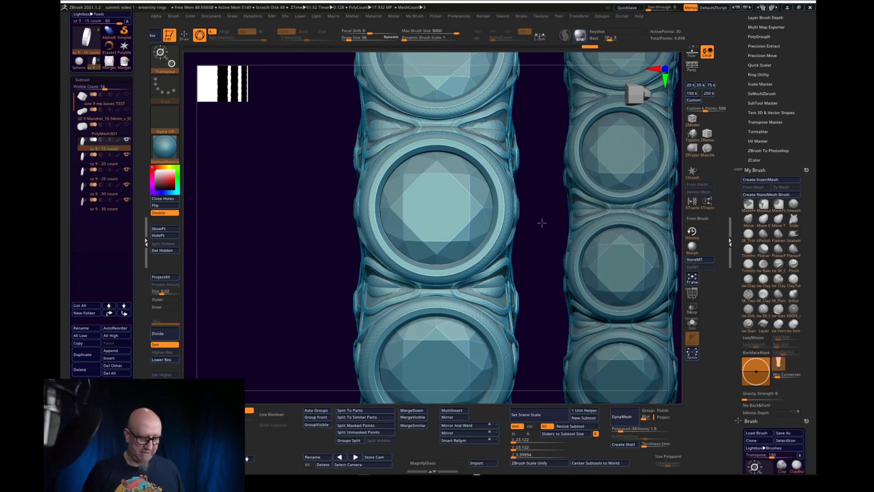
- Centre the transform gizmo on a front gem of the 15 count band and nudge the band slightly upward
key("q")
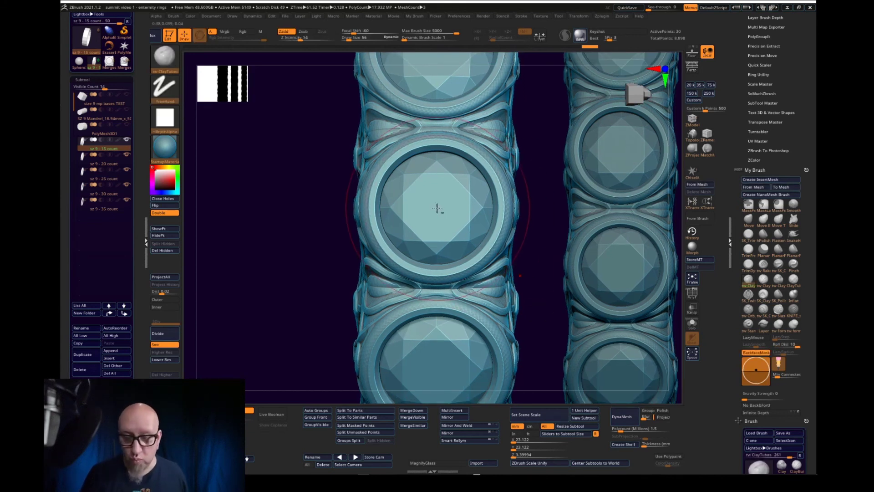
key("w")
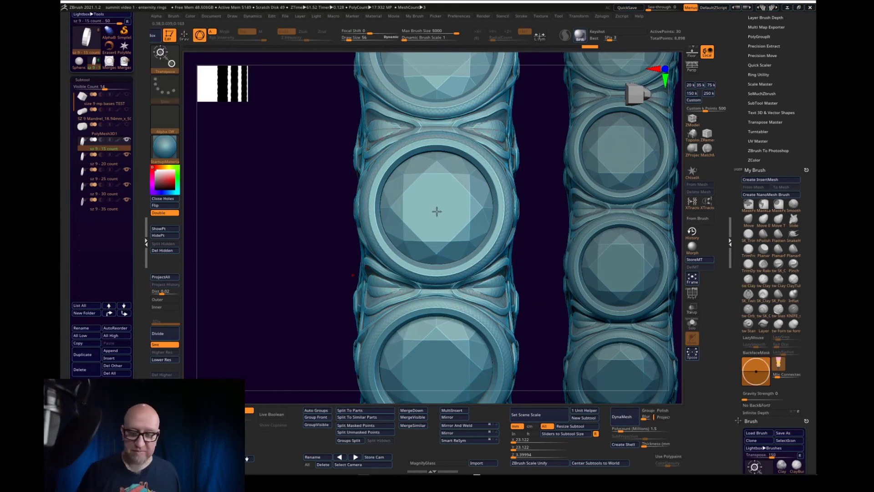
key("w")
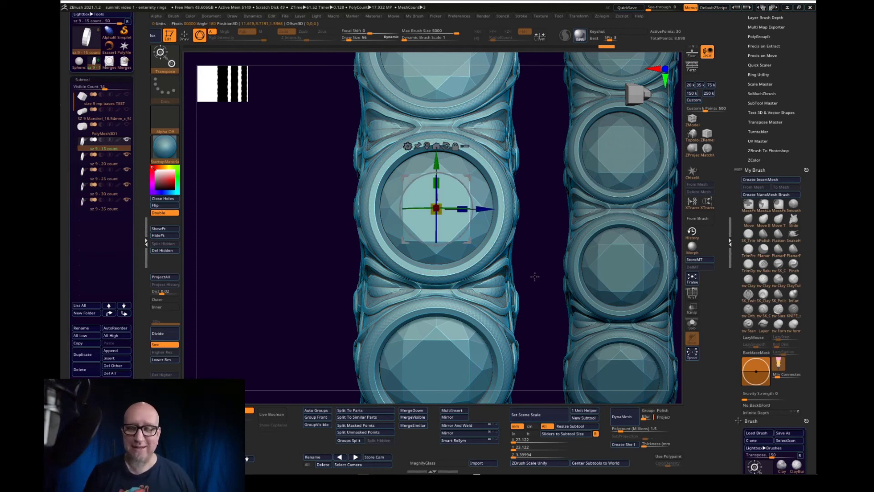
left_click_drag(538, 274, 519, 245, "alt")
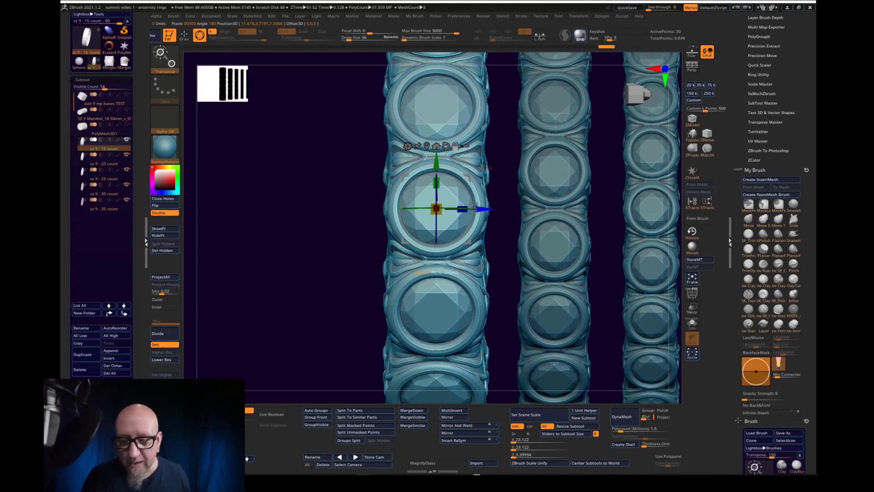
left_click_drag(438, 162, 439, 161)
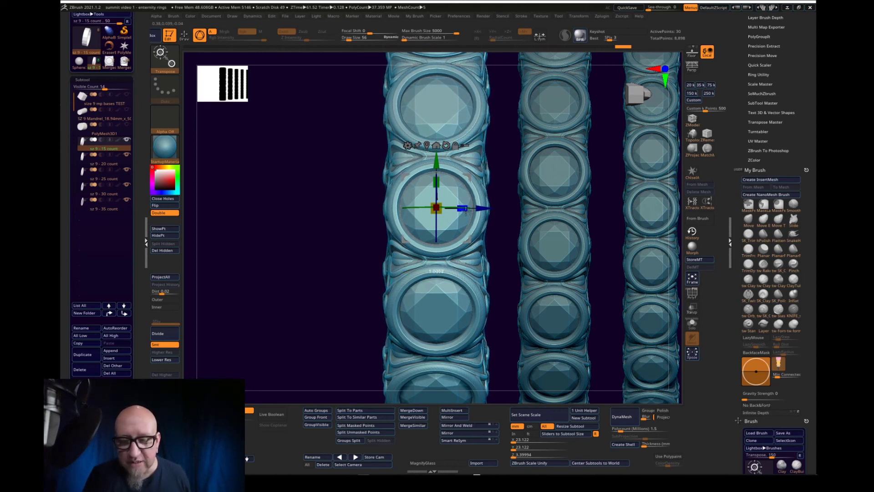
left_click_drag(506, 335, 480, 282, "alt")
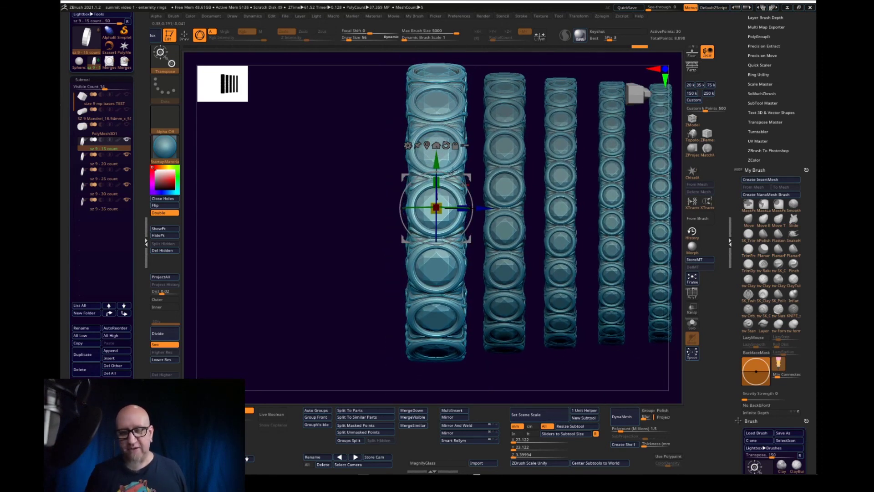
left_click_drag(504, 374, 412, 356, "alt")
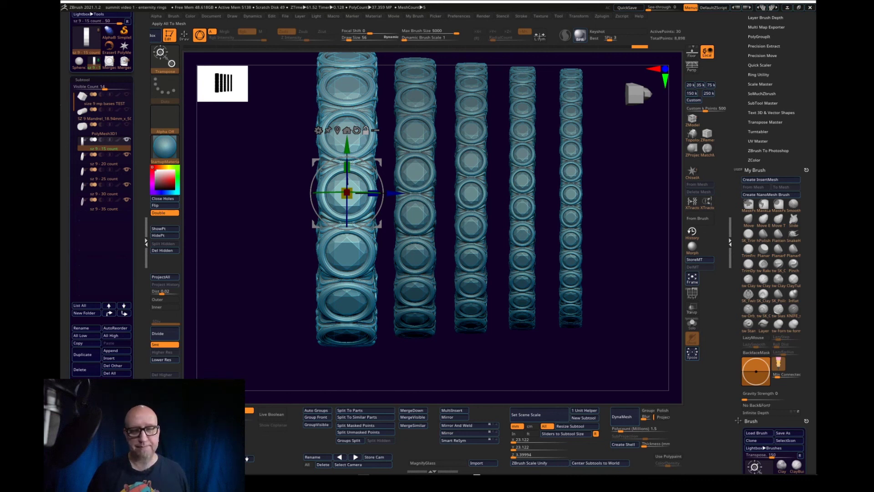
- Apply the 15 count band's MicroPoly to real mesh and divide it into separate polygroups with Auto Groups and polyframe shown
key("shift+d")
left_click(691, 292)
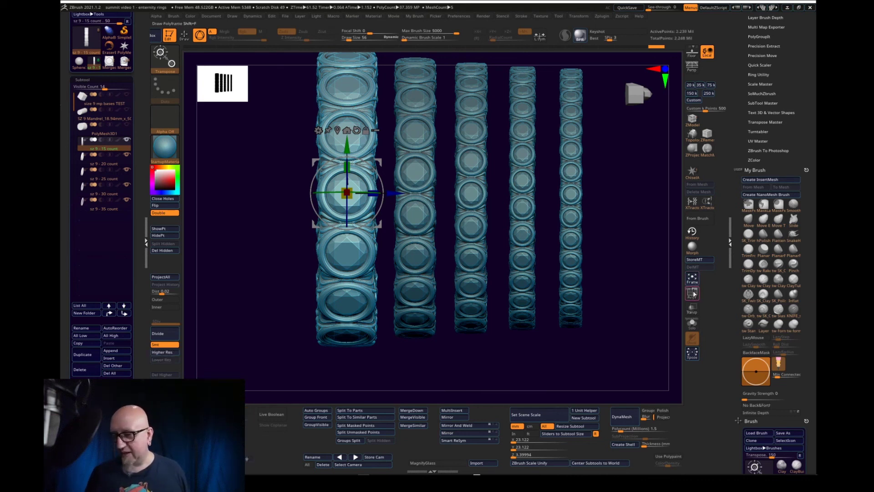
left_click(321, 412)
left_click(318, 416)
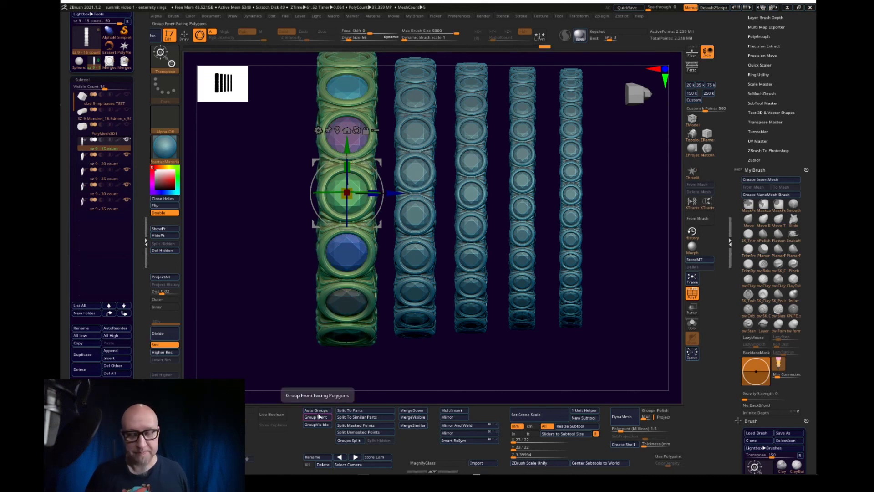
- Isolate one front gem of the 15 count band and set the scale sliders to the subtool's size
key("q")
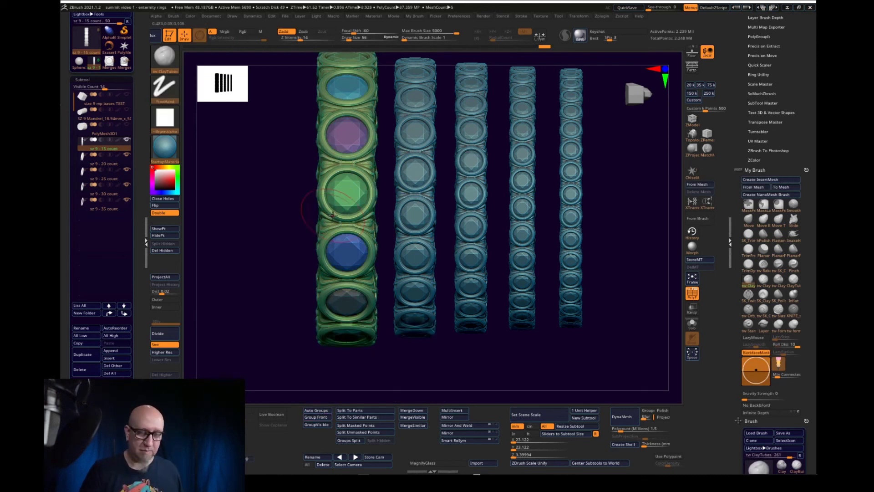
left_click(347, 193, "ctrl+shift")
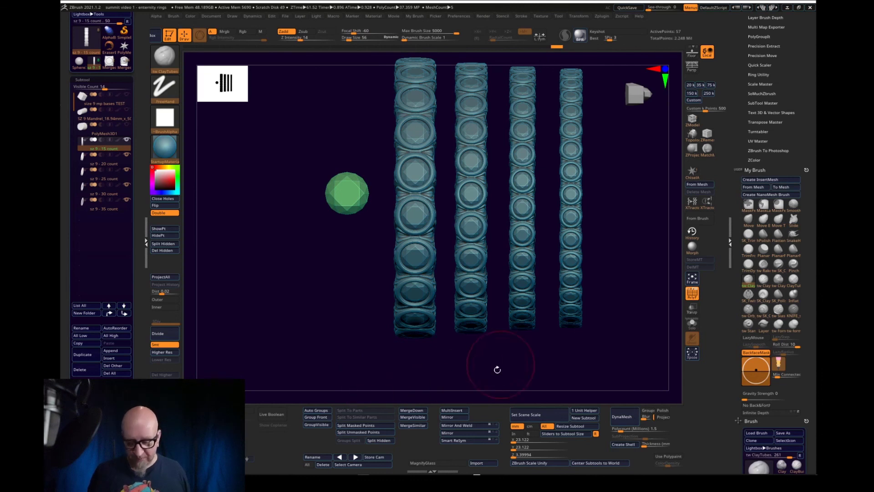
left_click(564, 434)
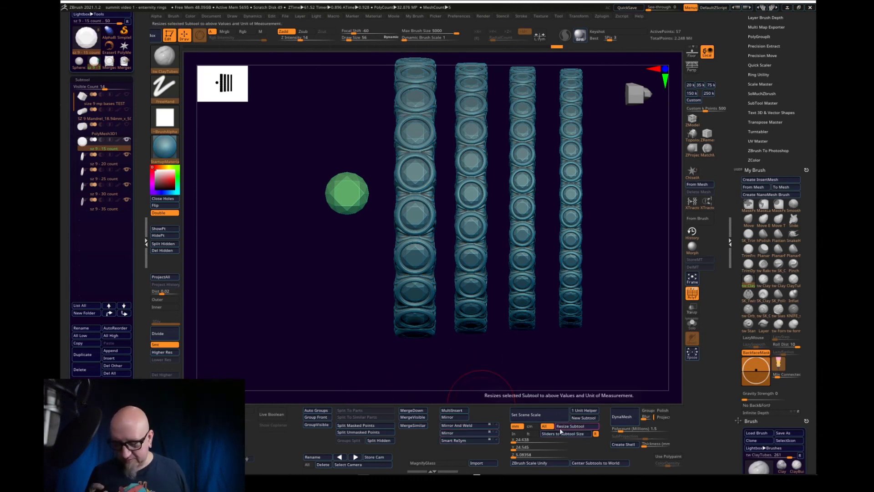